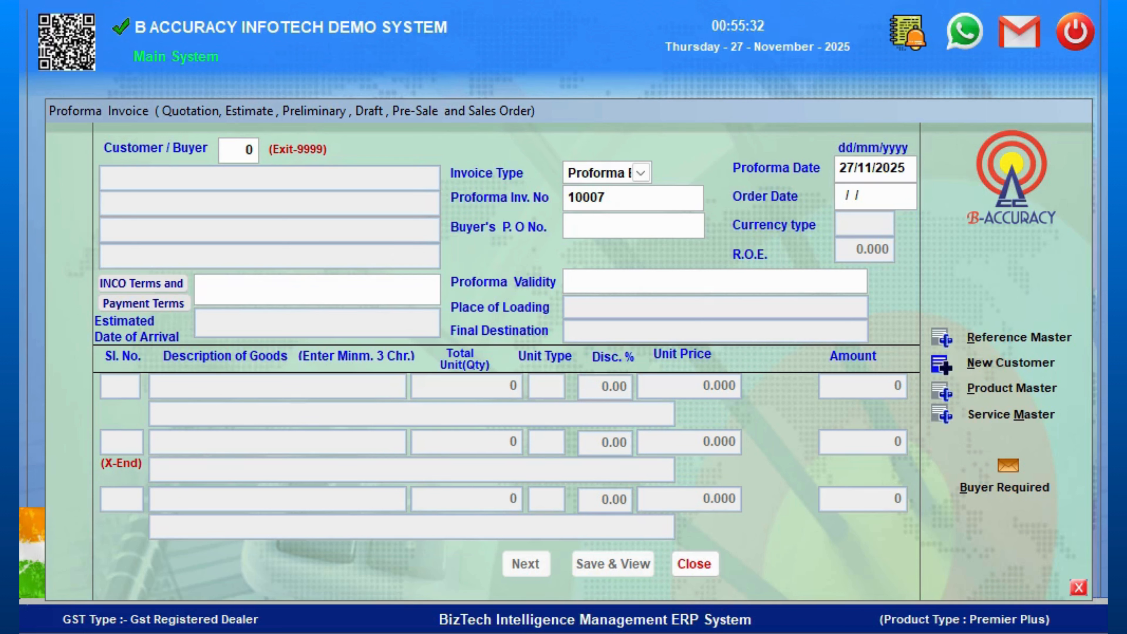
- Enter buyer's PO number 10003 and order date 27/11/2025 on the proforma invoice
text(10003)
key(Return)
text(27/11/)
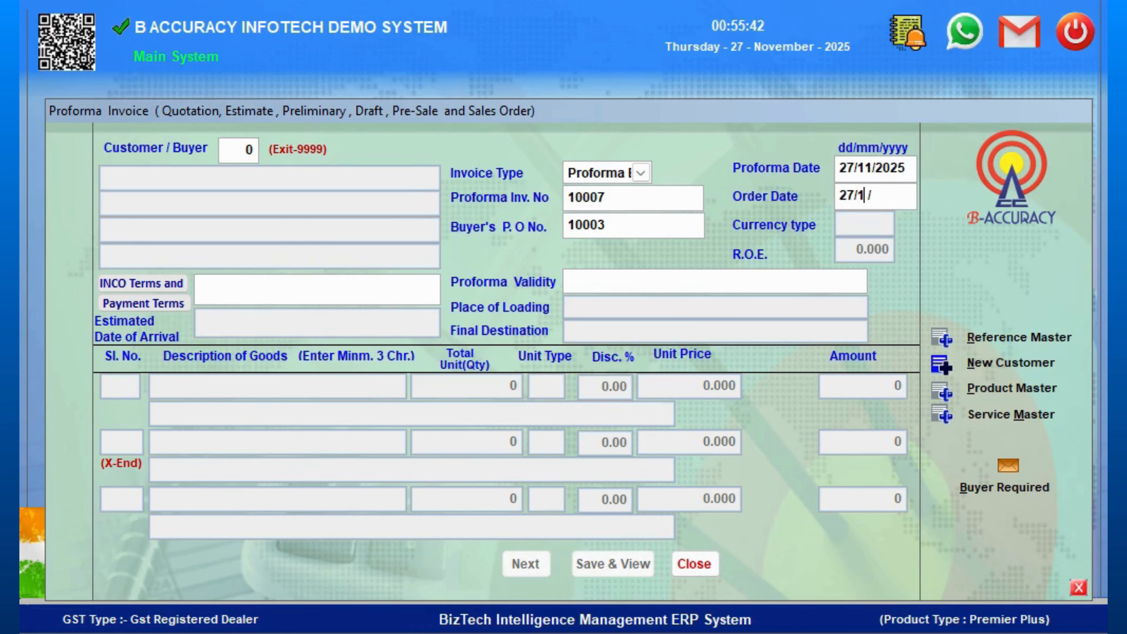
text(2025)
key(Return)
- Search for customer XYZ and choose to create a new master ledger for it
key(Return)
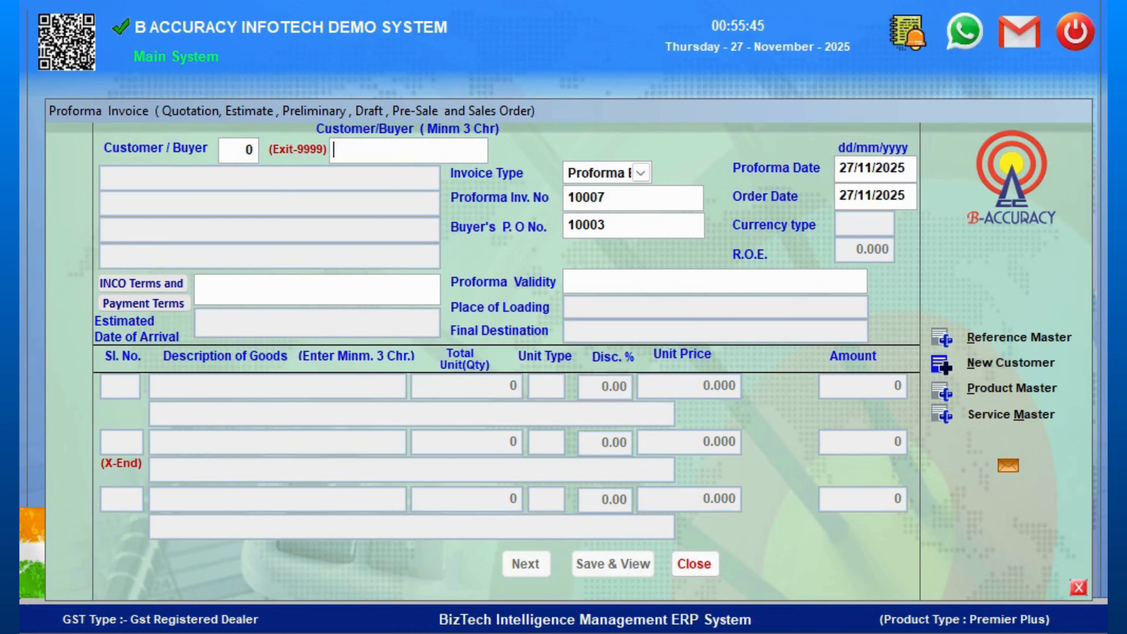
text(XYZ)
key(Return)
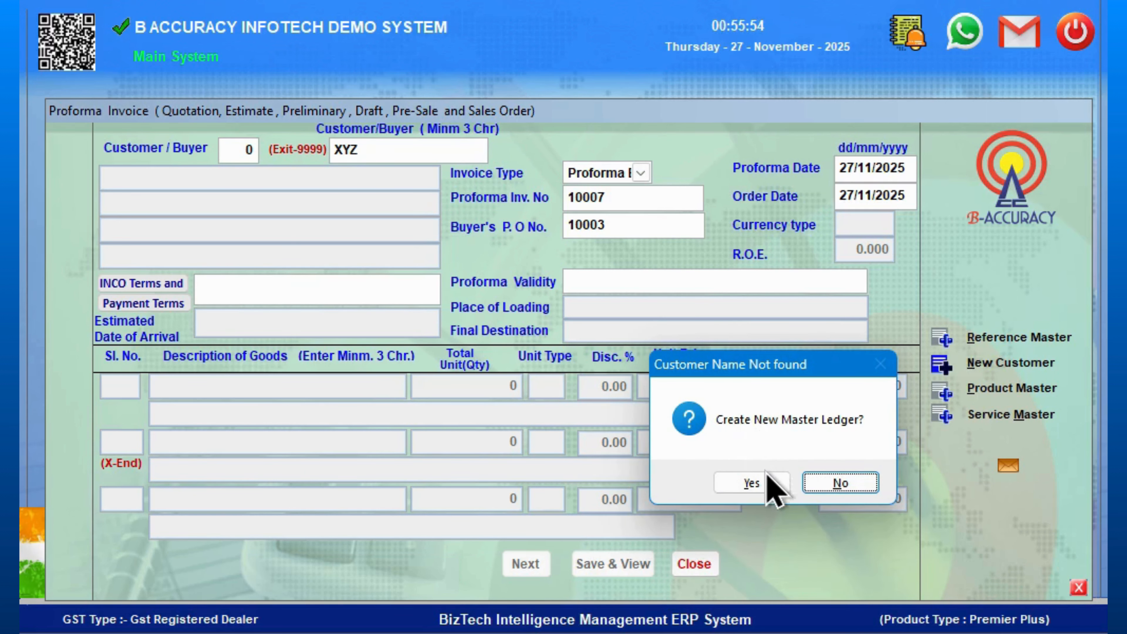
click(751, 483)
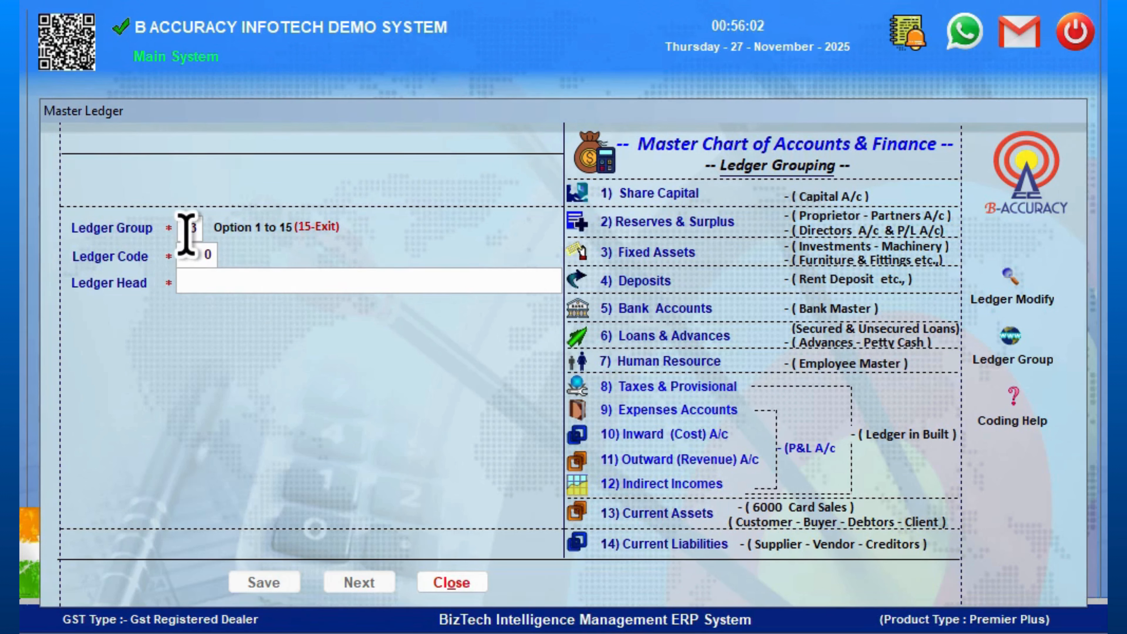
- Accept ledger group 13 and buyer code 6005, and enter buyer name XYZ TRADING LLC
key(Return)
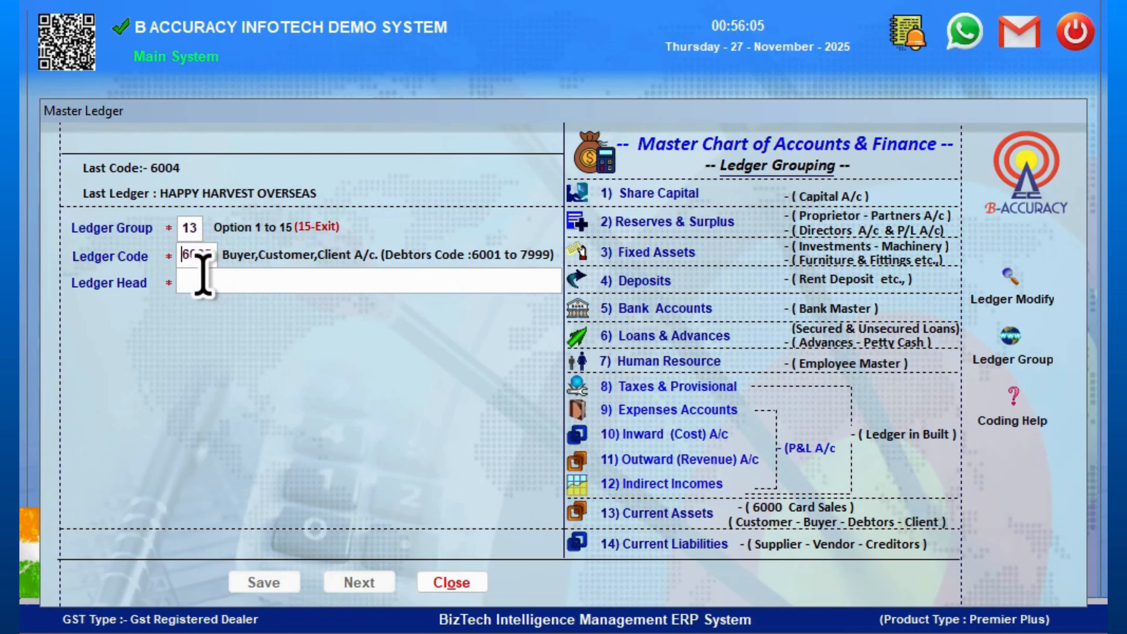
key(Return)
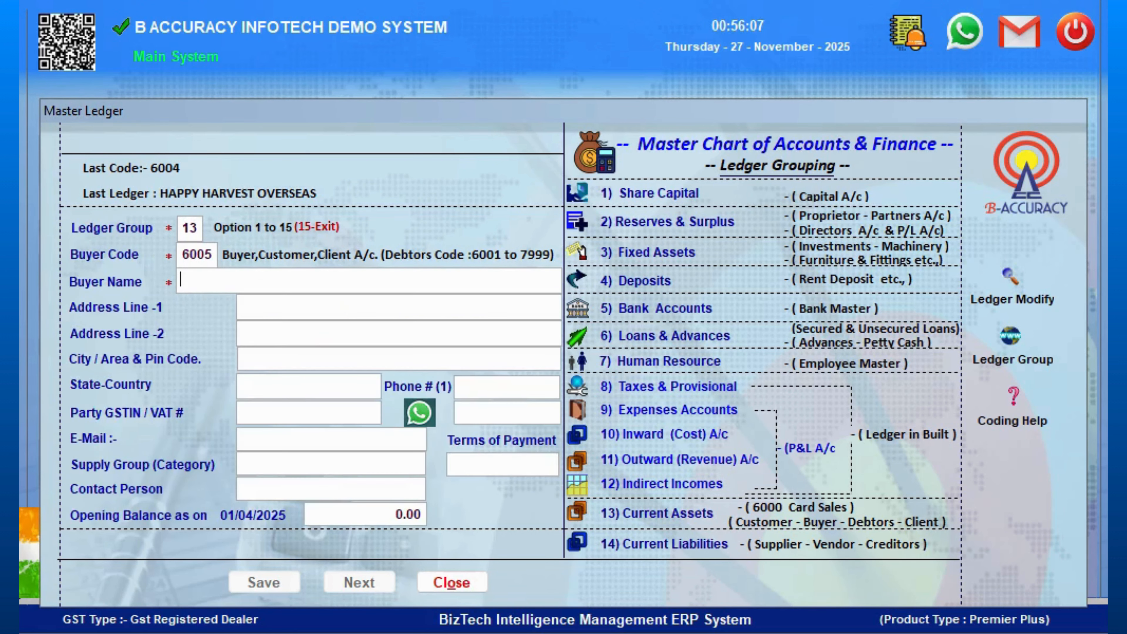
text(XYZ TRADING)
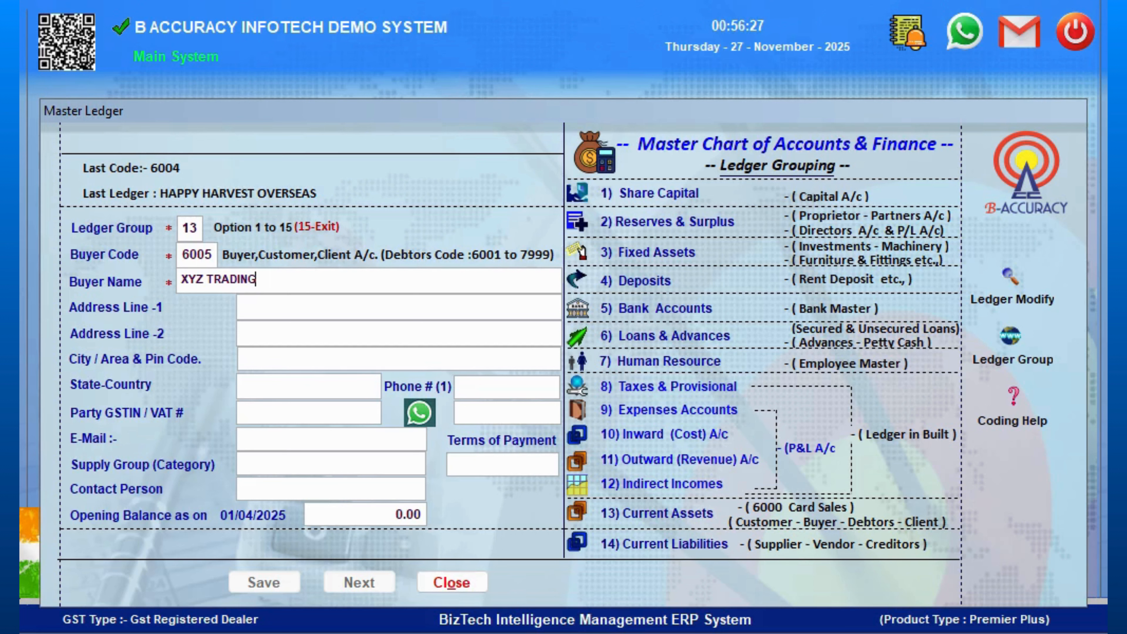
text(LLC)
key(Return)
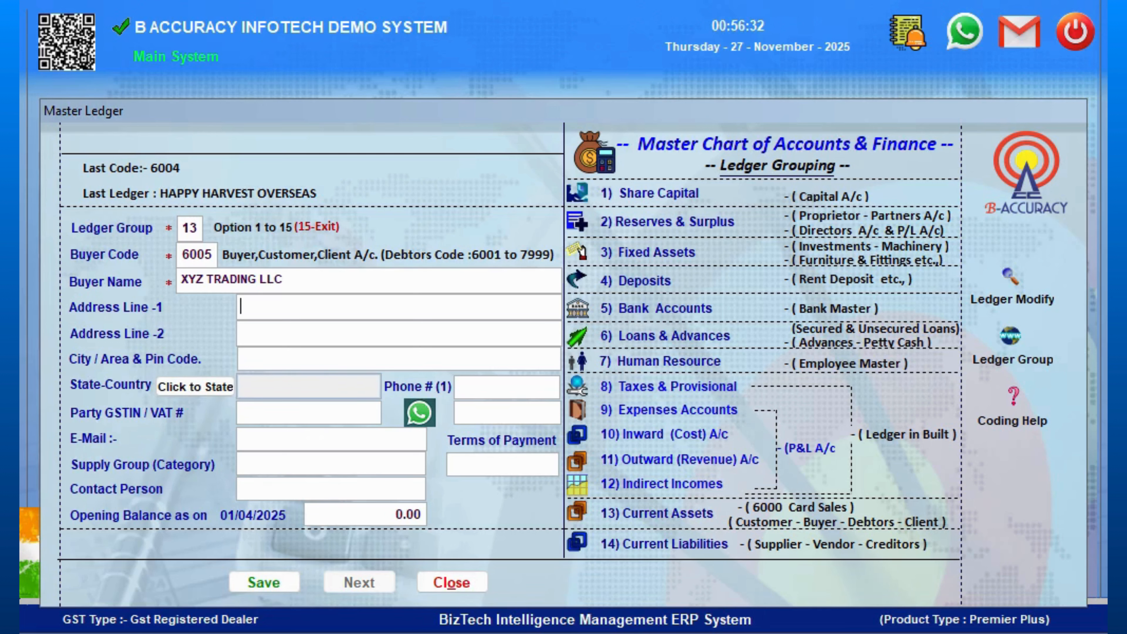
- Enter address line DEIRA and city DUBAI, skipping the state field
text(DEIRA)
key(Return)
text(DUBAI)
key(Return)
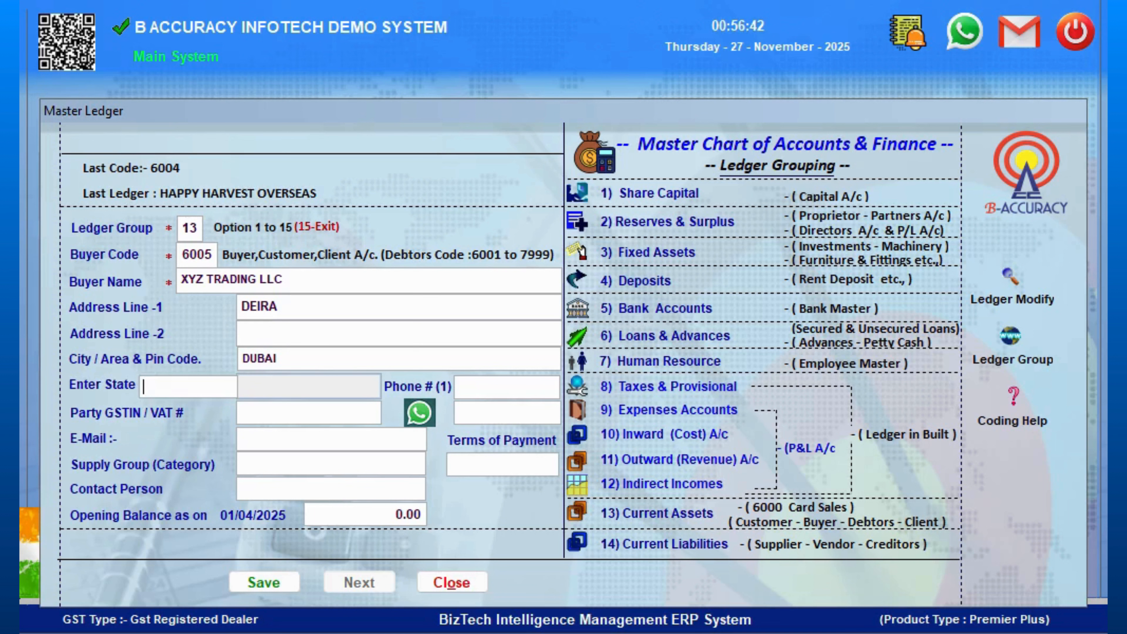
key(Return)
- Fill in the buyer's e-mail address and set the supply group to SPICES
key(Return)
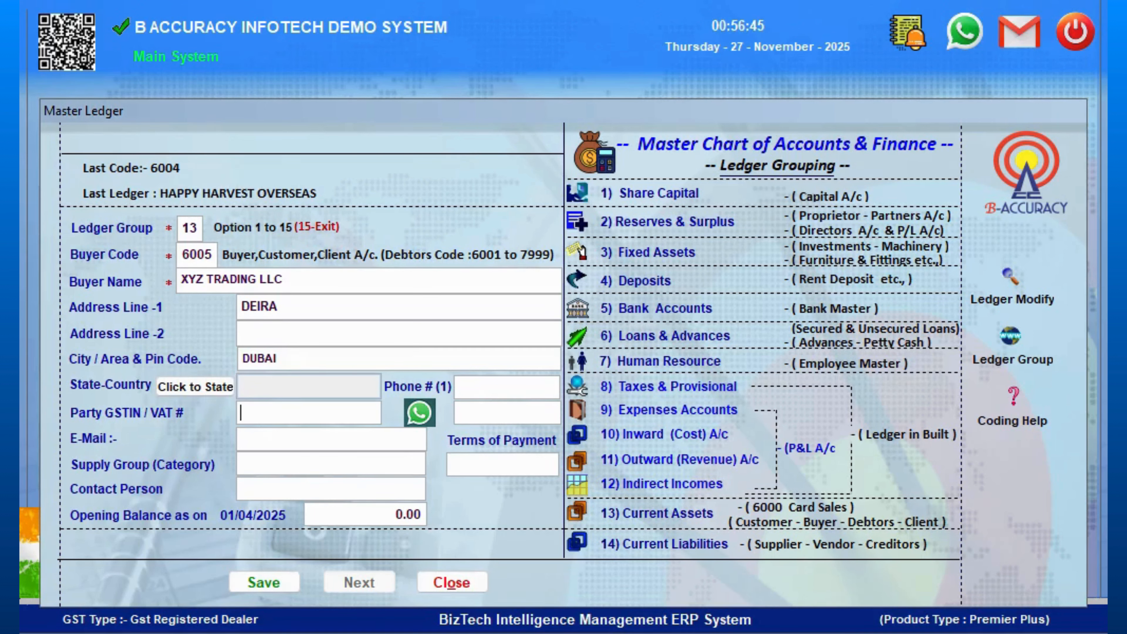
key(Return)
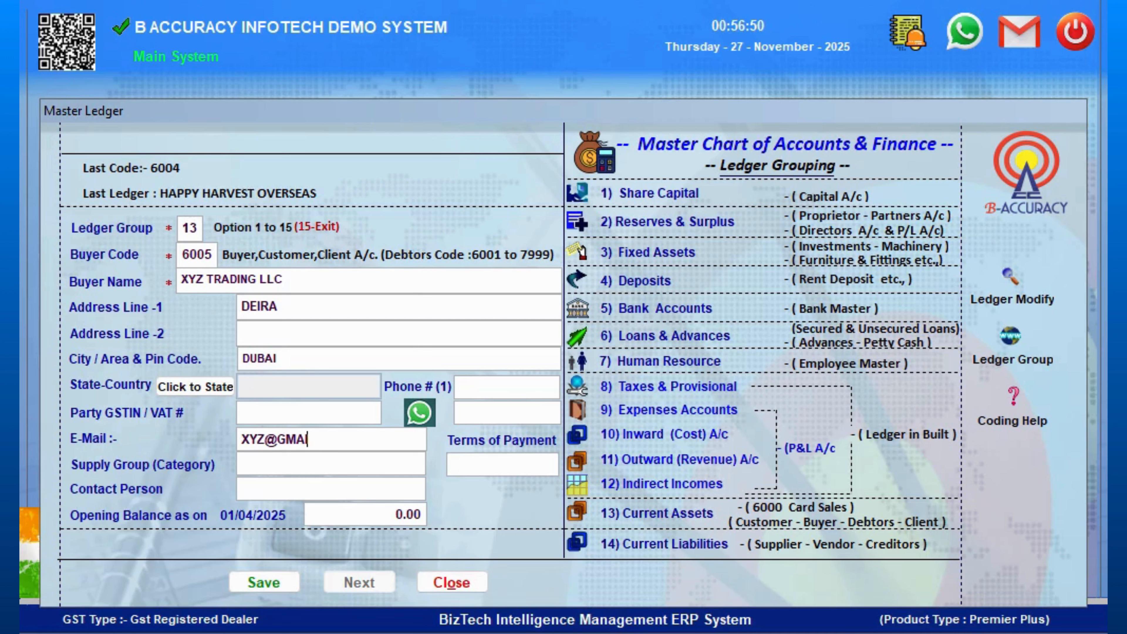
text(SPICES)
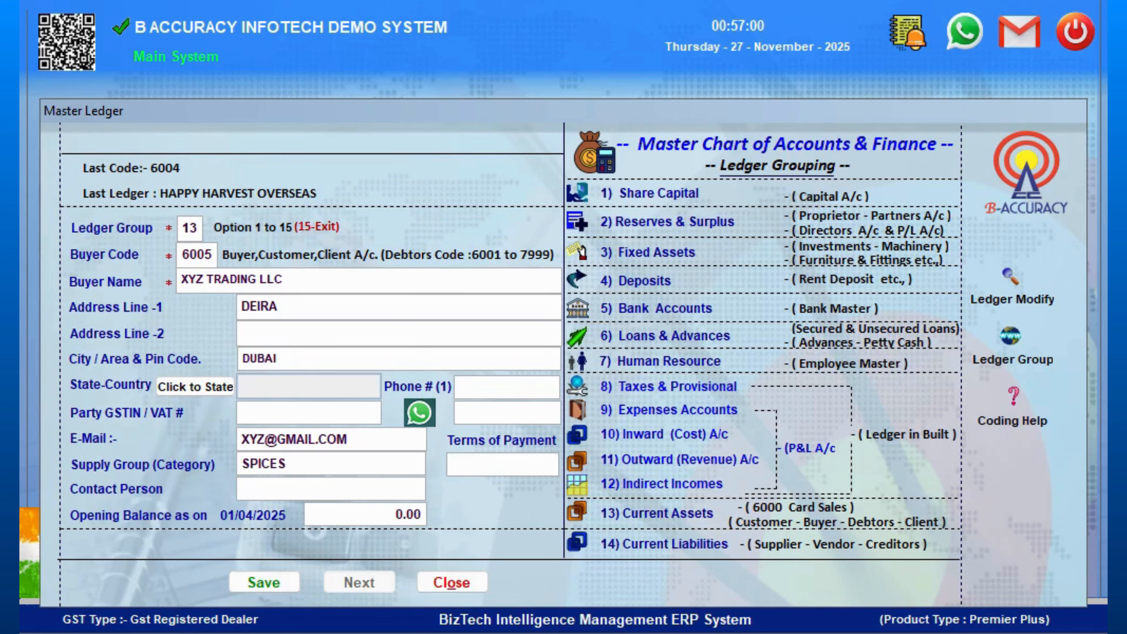
key(Return)
key(Return)
- Enter the contact person's name and save the new buyer ledger
text(AHMED)
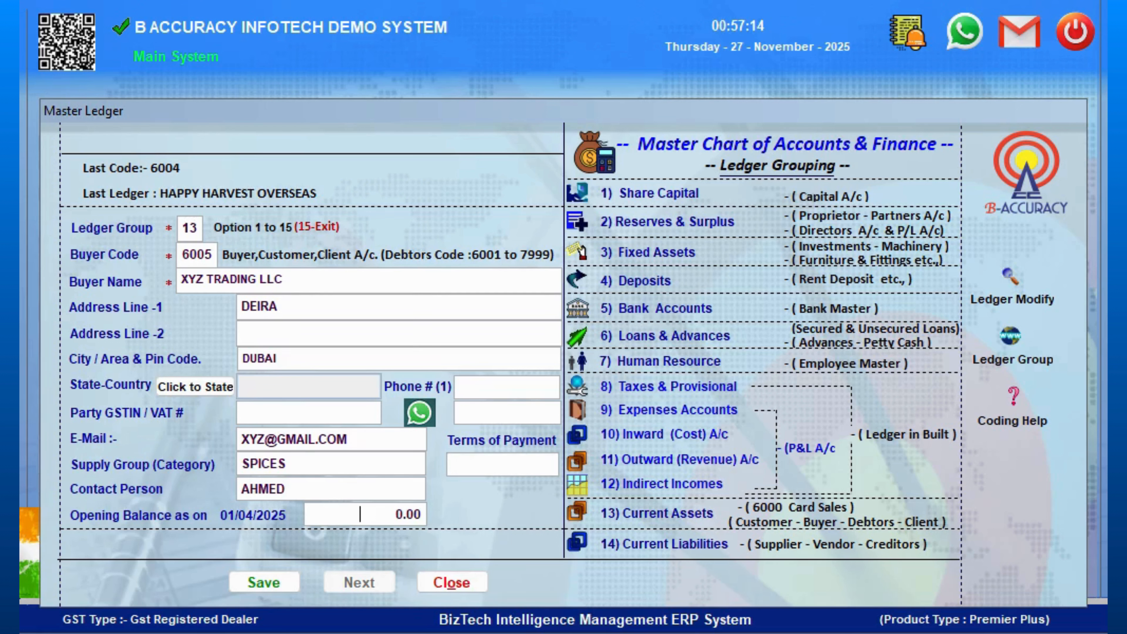
key(Return)
key(Return)
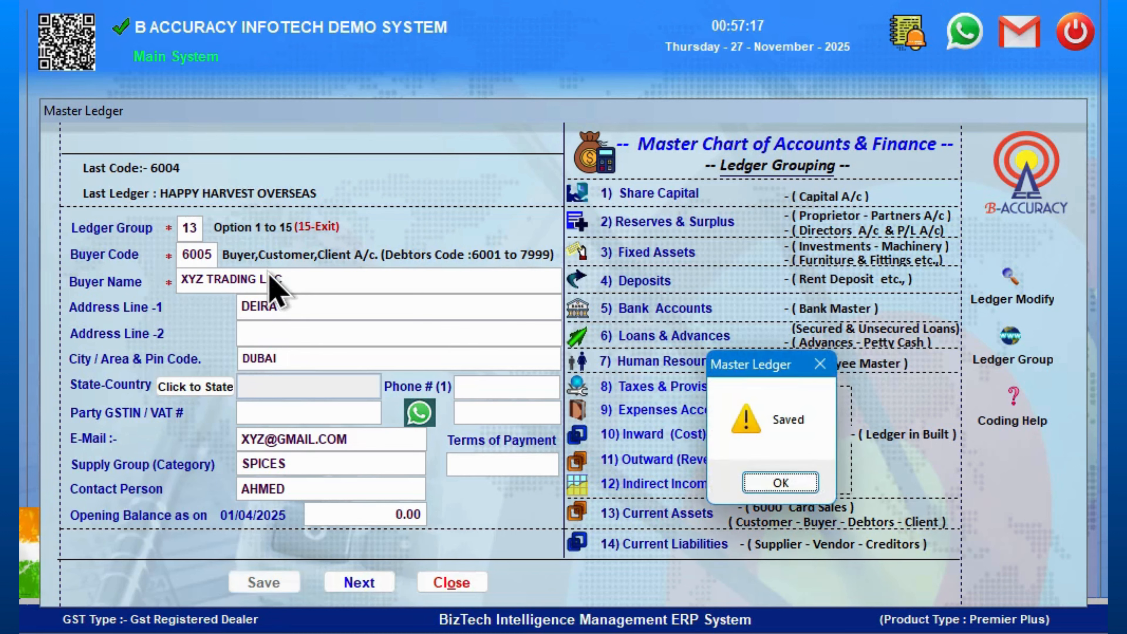
key(Return)
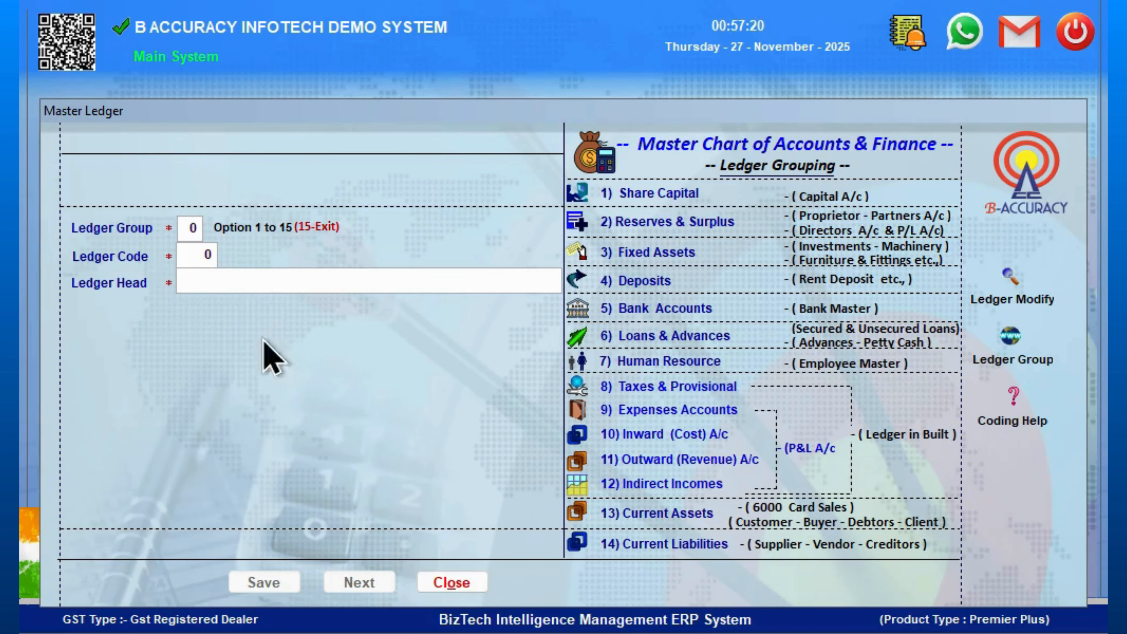
- Close the ledger and re-enter buyer's PO number 10003 and order date 27/11/2025 on the invoice
click(465, 583)
click(501, 331)
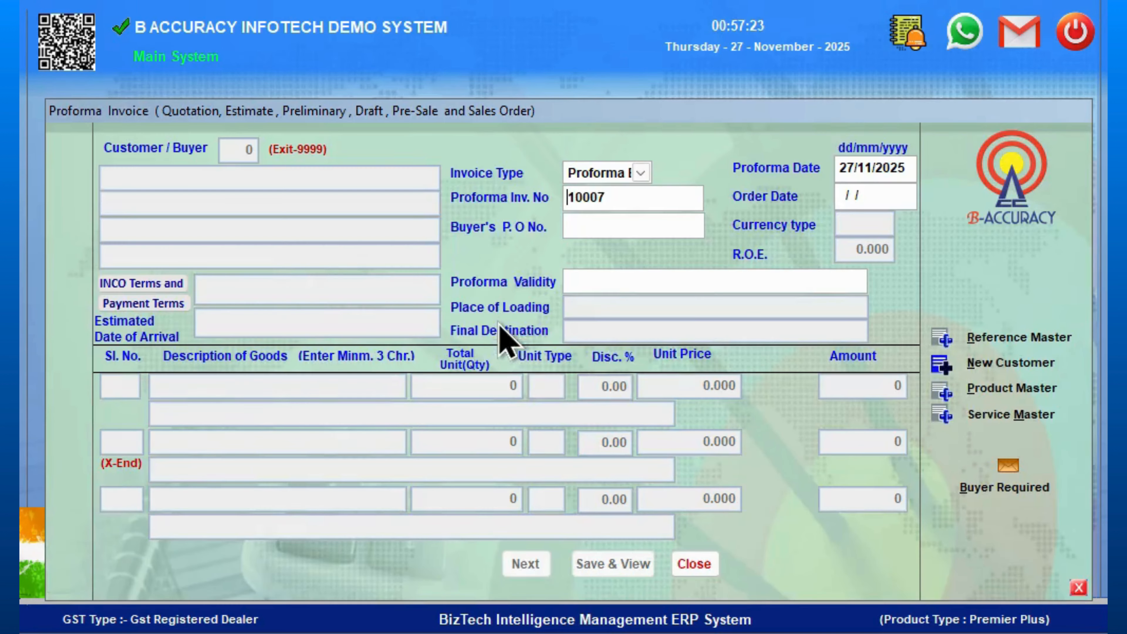
key(Return)
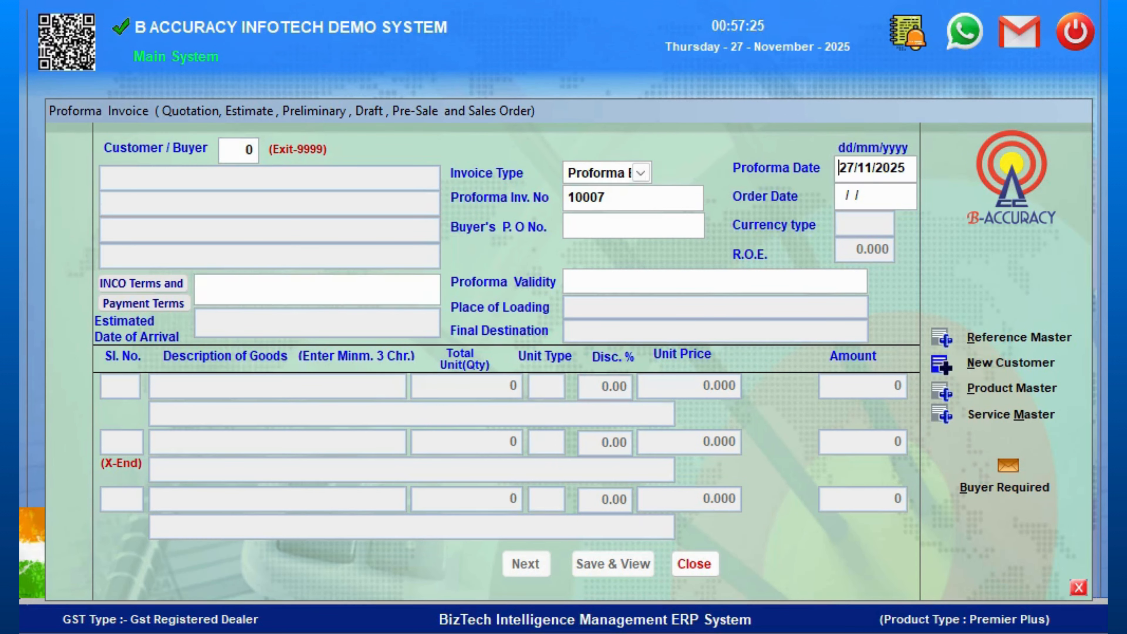
text(10003)
key(Return)
text(27/11/2025)
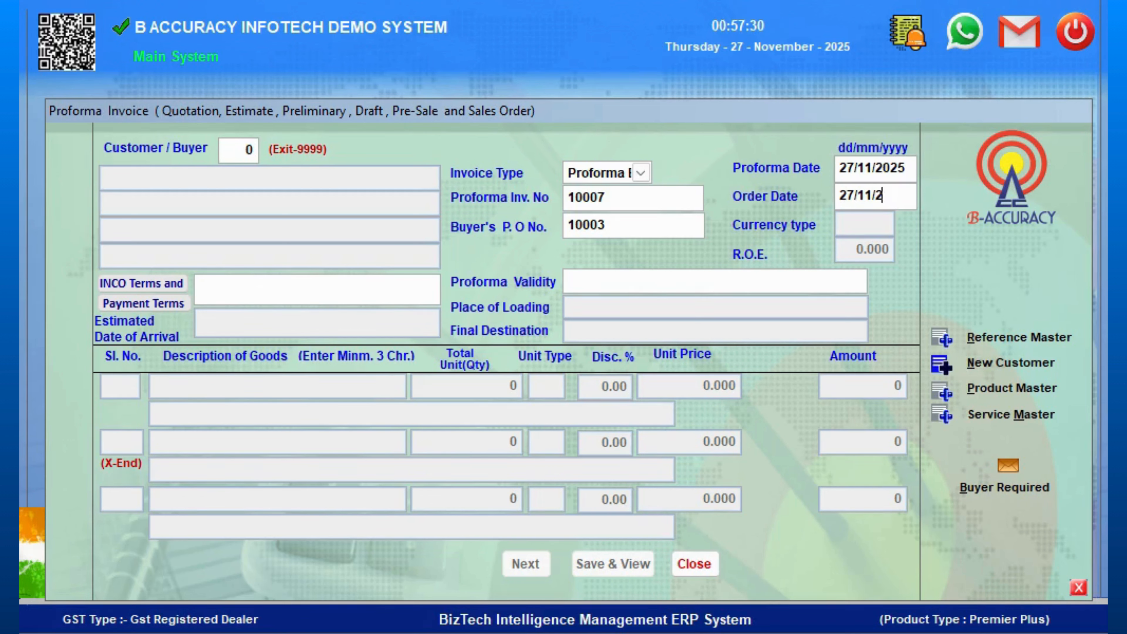
key(Return)
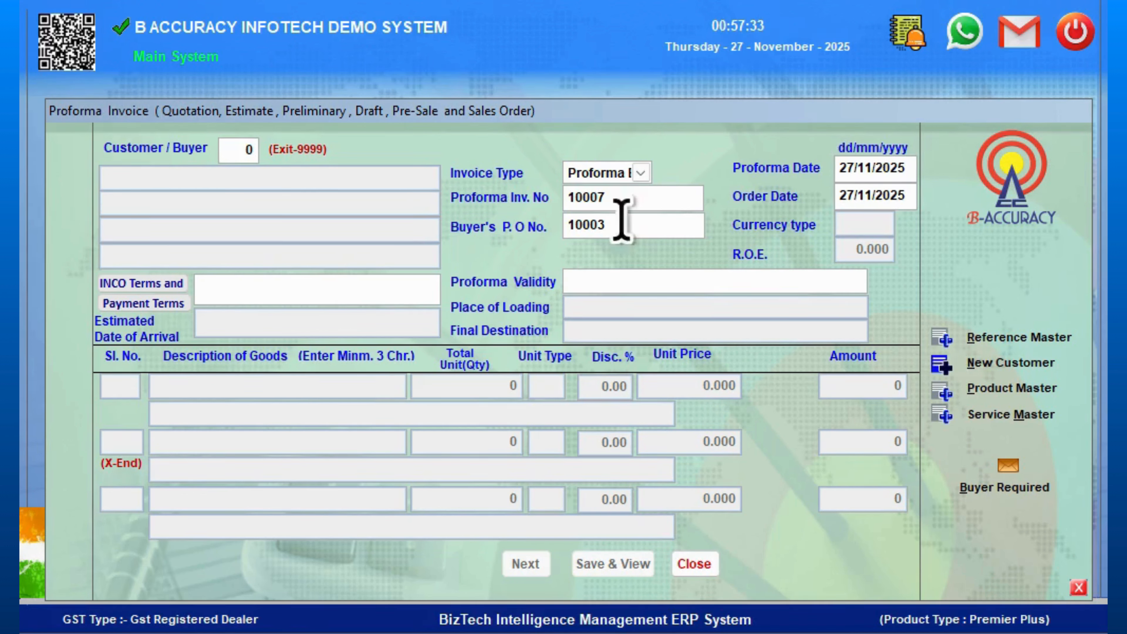
- Search customers for XYZ and select XYZ TRADING LLC as the buyer
text(0)
key(Return)
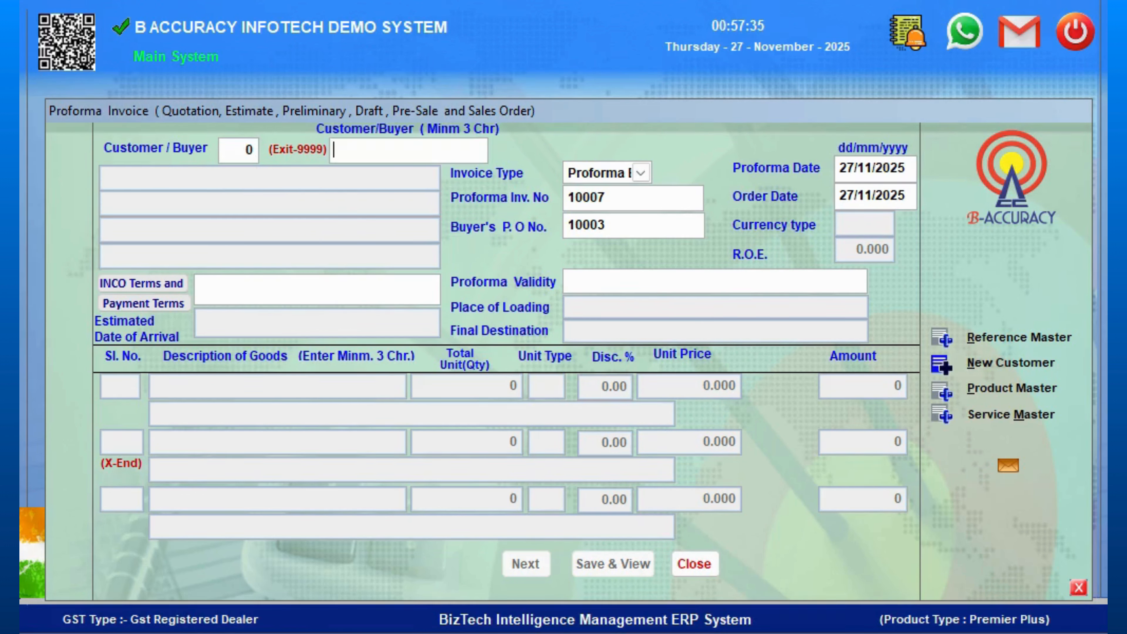
text(XYZ)
key(Return)
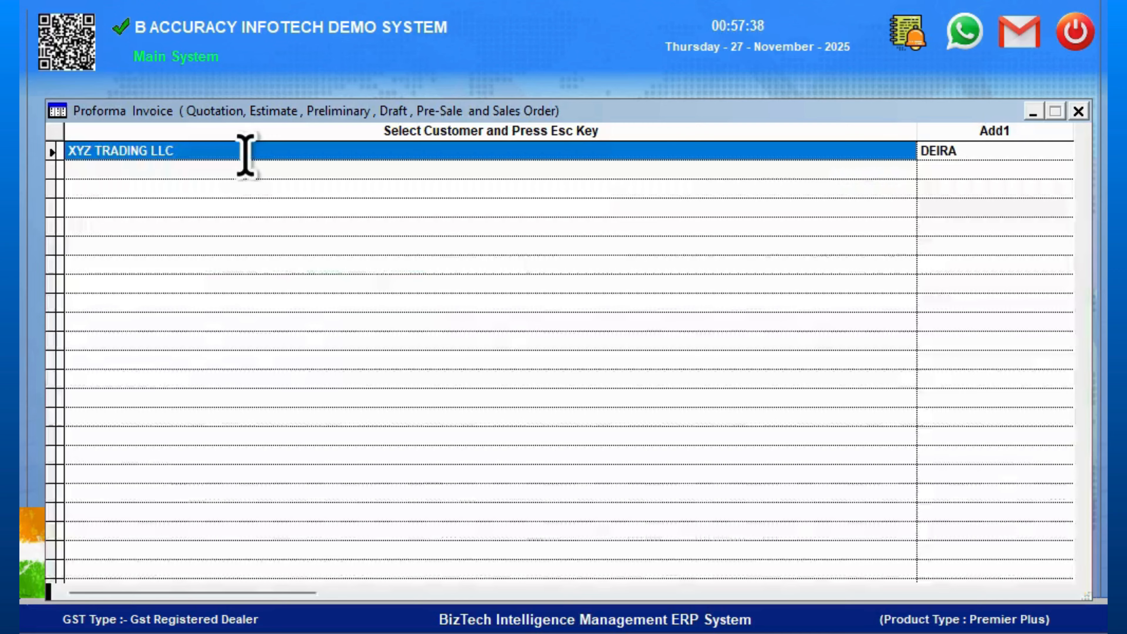
key(Escape)
key(Return)
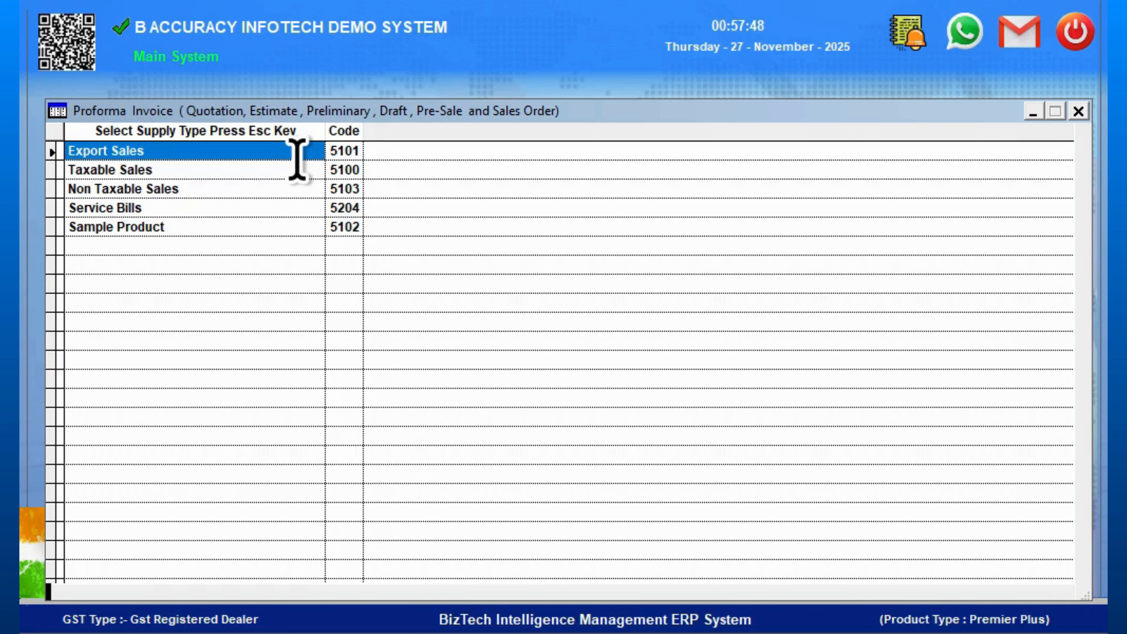
- Choose Export Sales as supply type and Emirati Dirham (AED) as currency
key(Return)
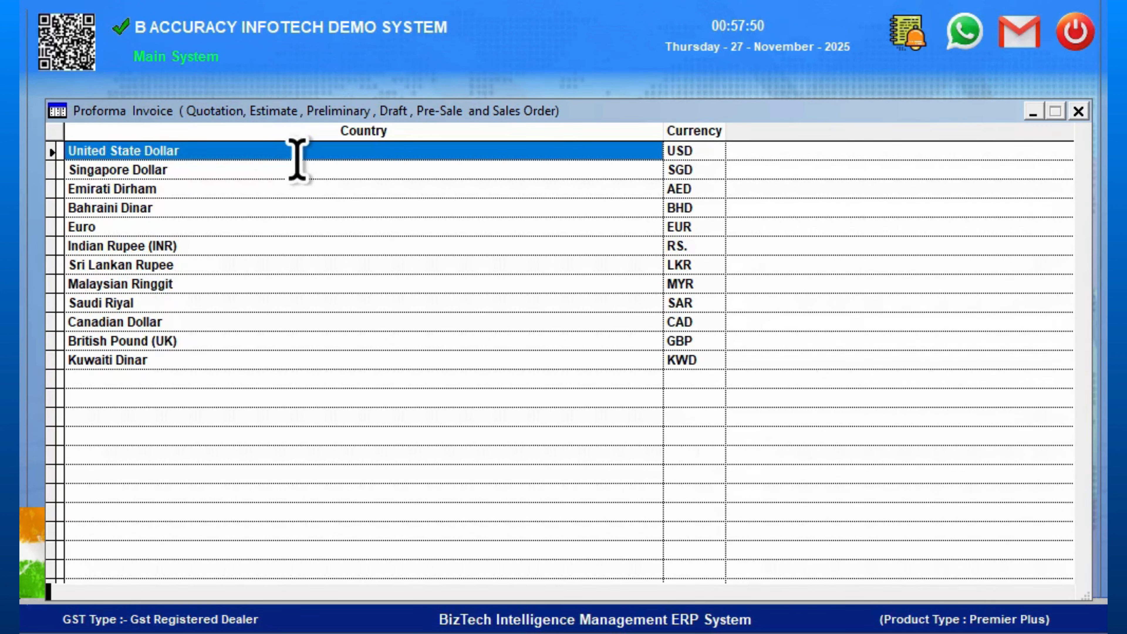
key(Down)
key(Down)
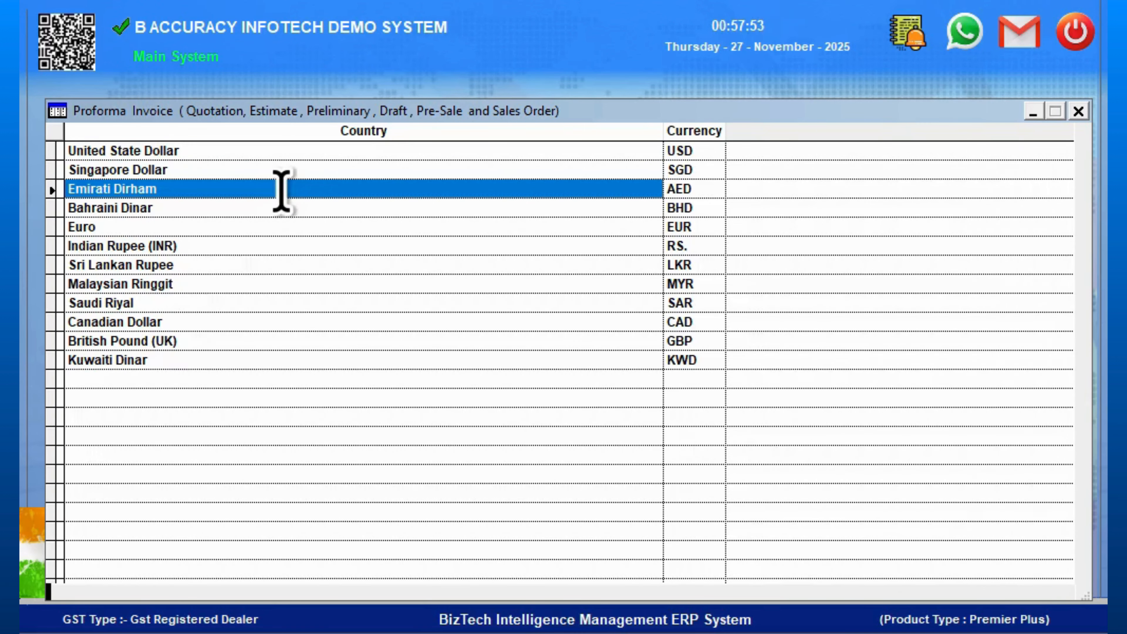
key(Return)
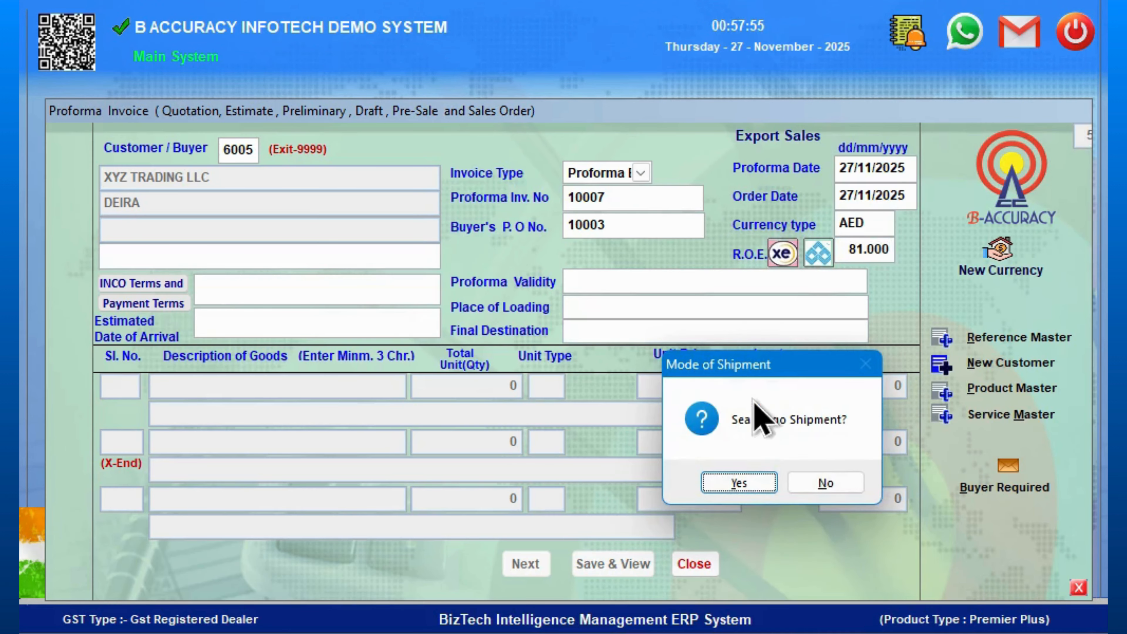
- Choose sea cargo with LCL shipment and enter DUBAI, UAE on the buyer's last address line
click(767, 483)
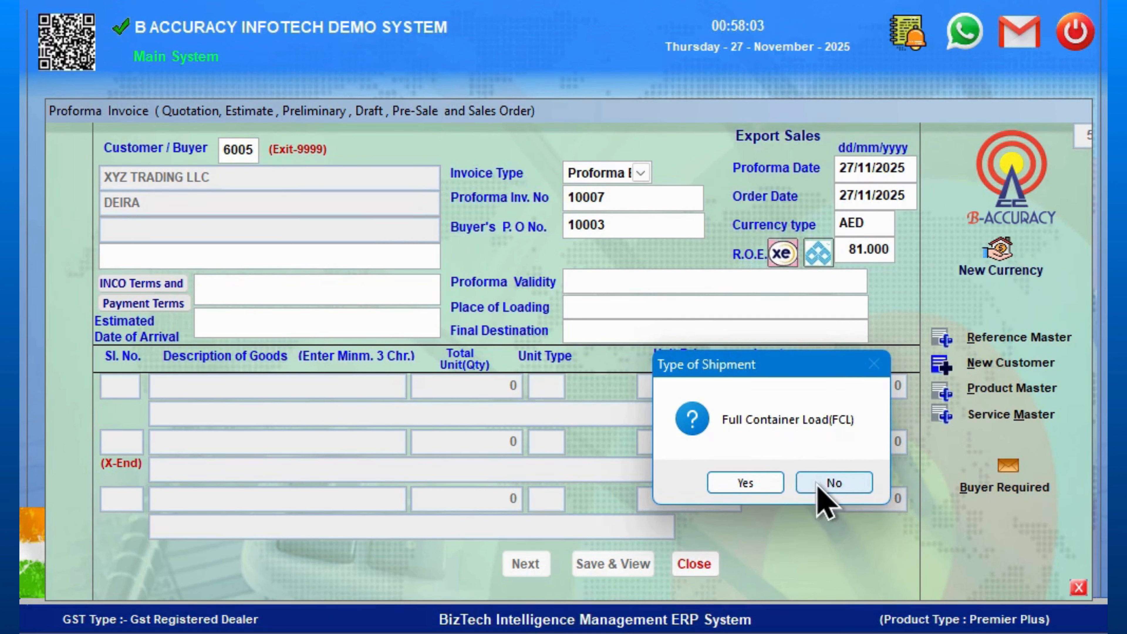
click(821, 501)
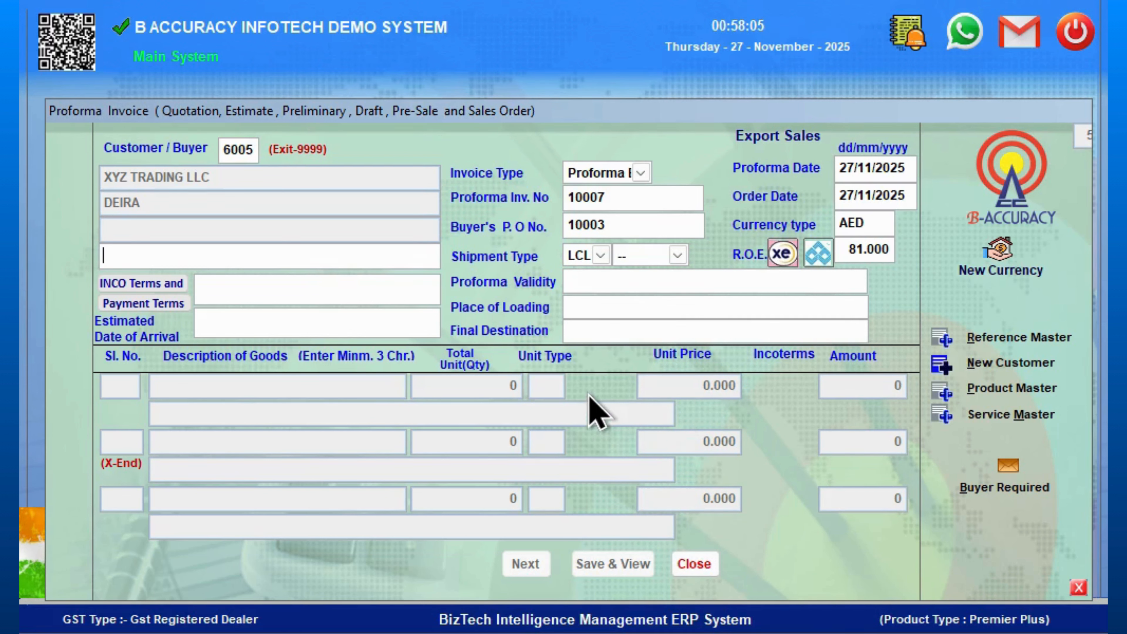
text(DUBAI,)
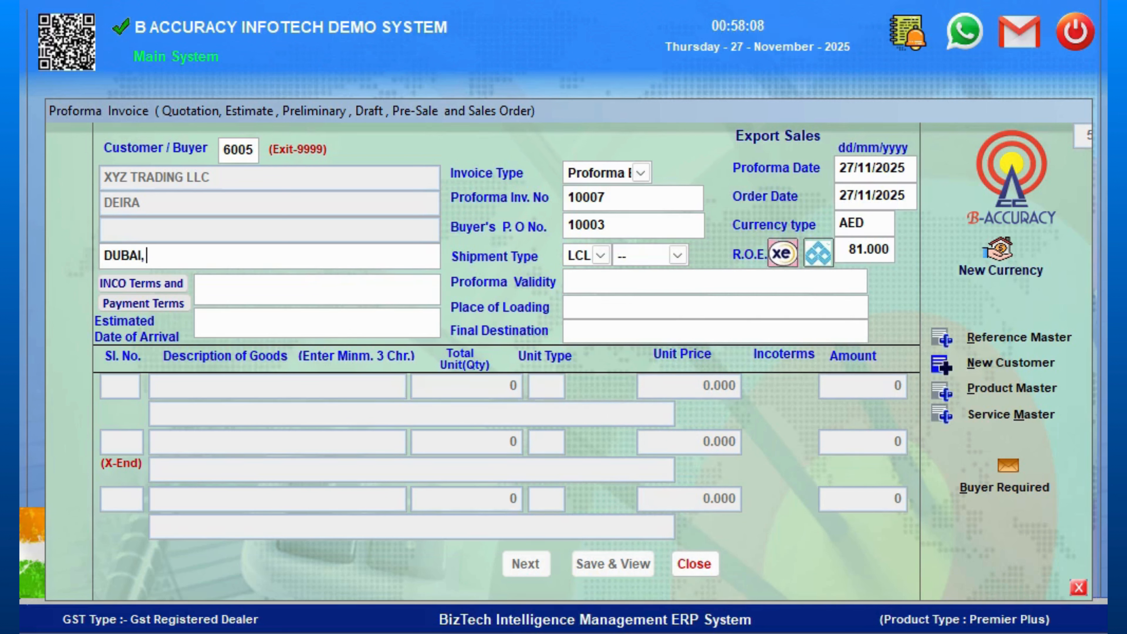
text( UAE)
key(Return)
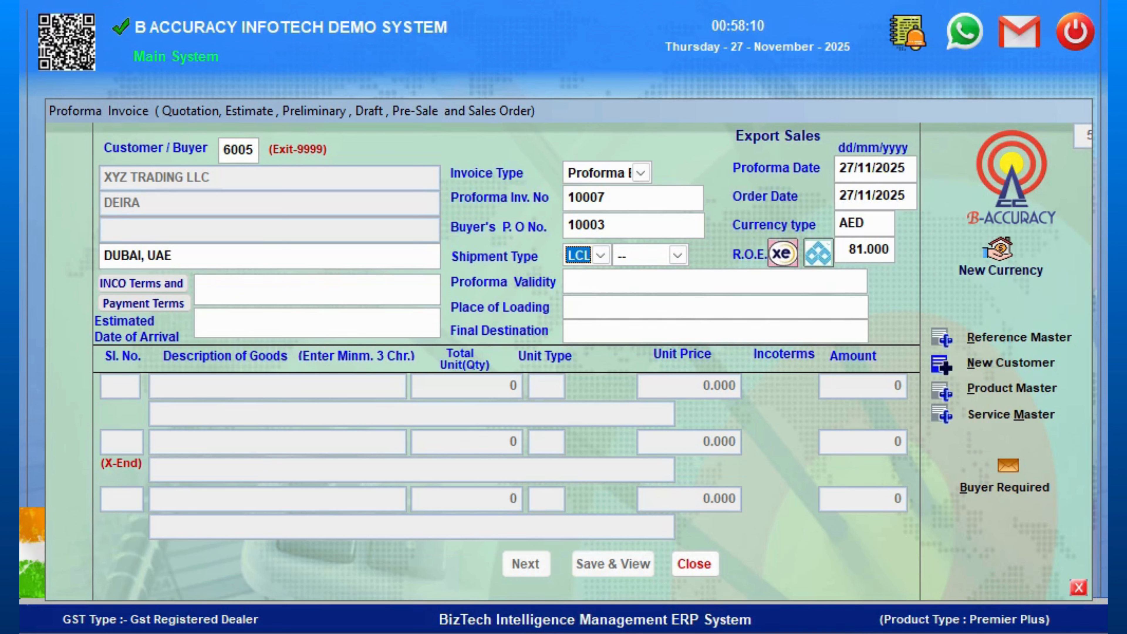
- Set the rate of exchange to 24.10
key(Return)
key(Return)
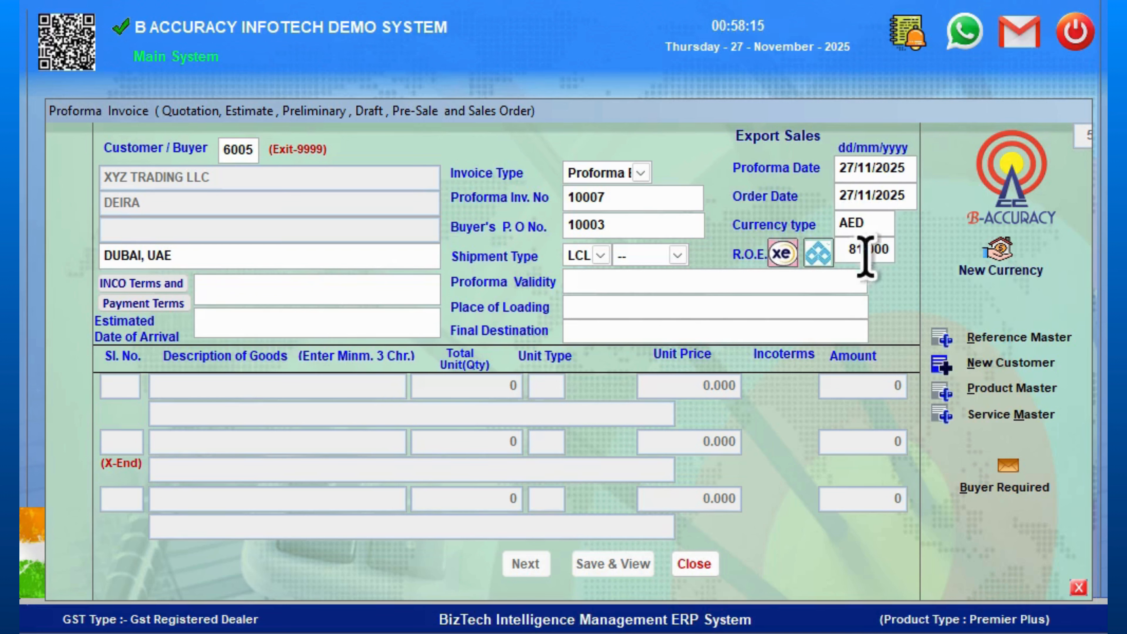
key(Return)
click(852, 251)
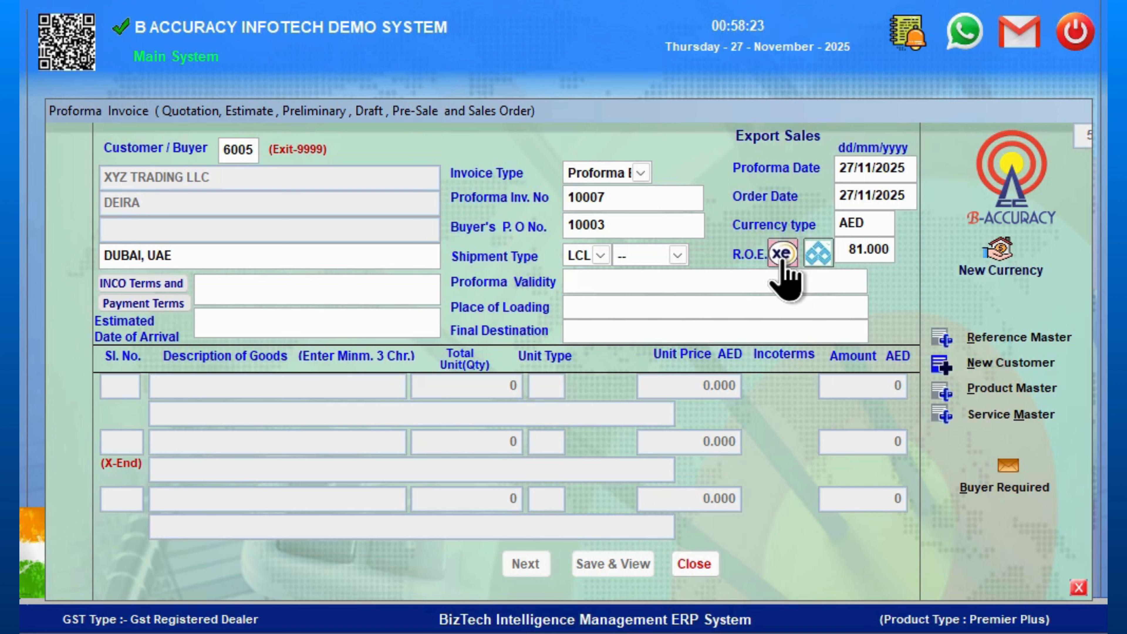
drag(853, 247, 887, 246)
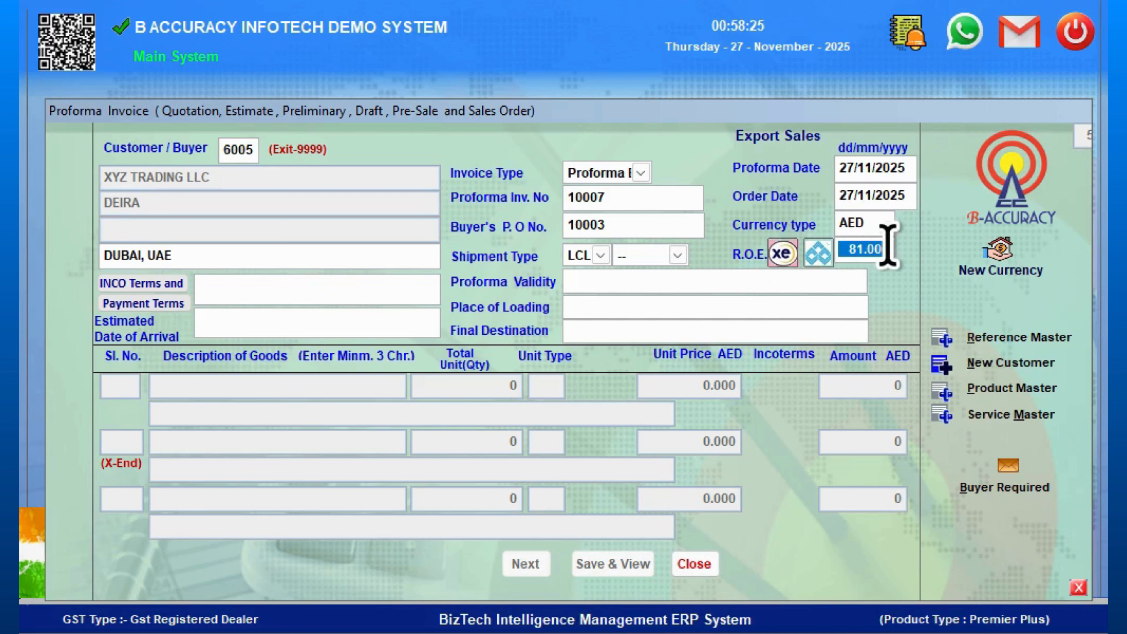
text(24.10)
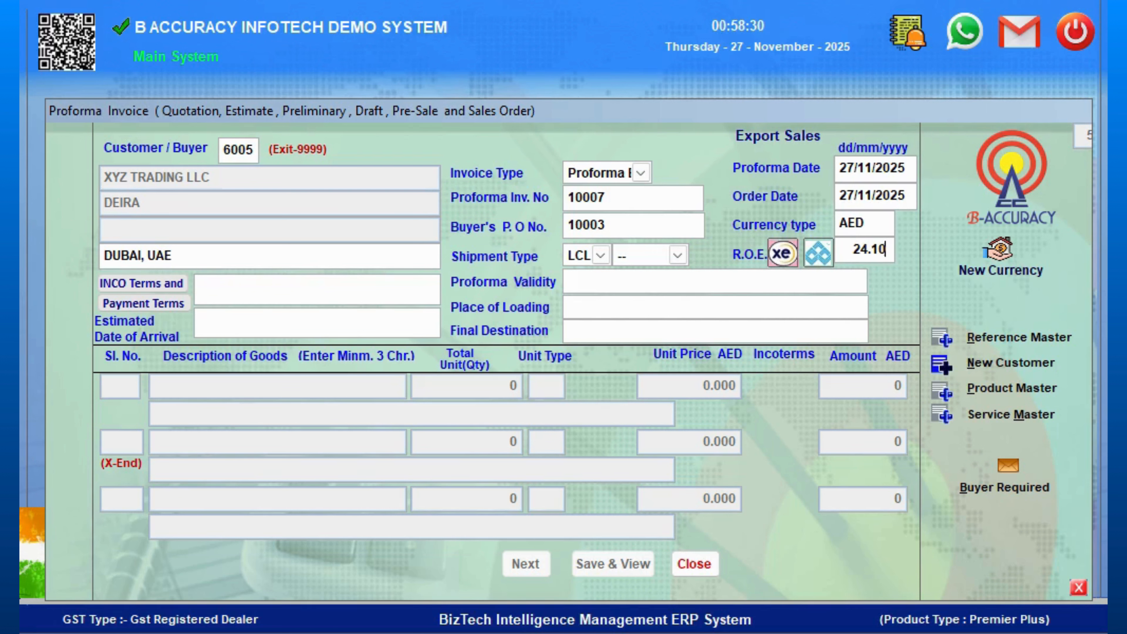
key(Return)
- Set the INCO terms to CIF
click(174, 293)
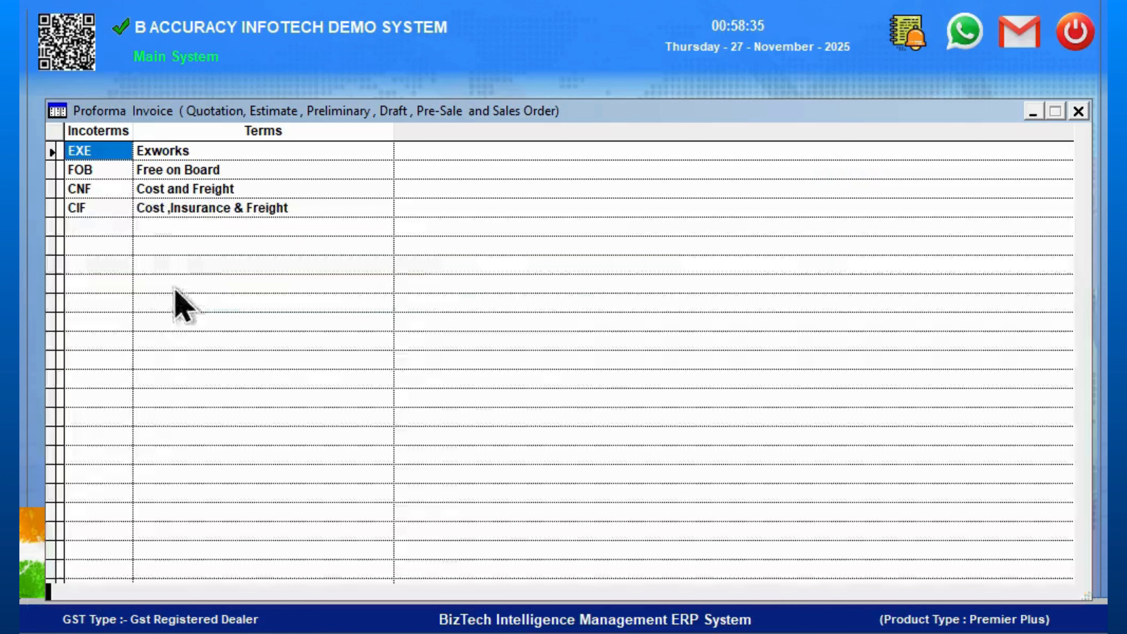
click(104, 208)
key(Return)
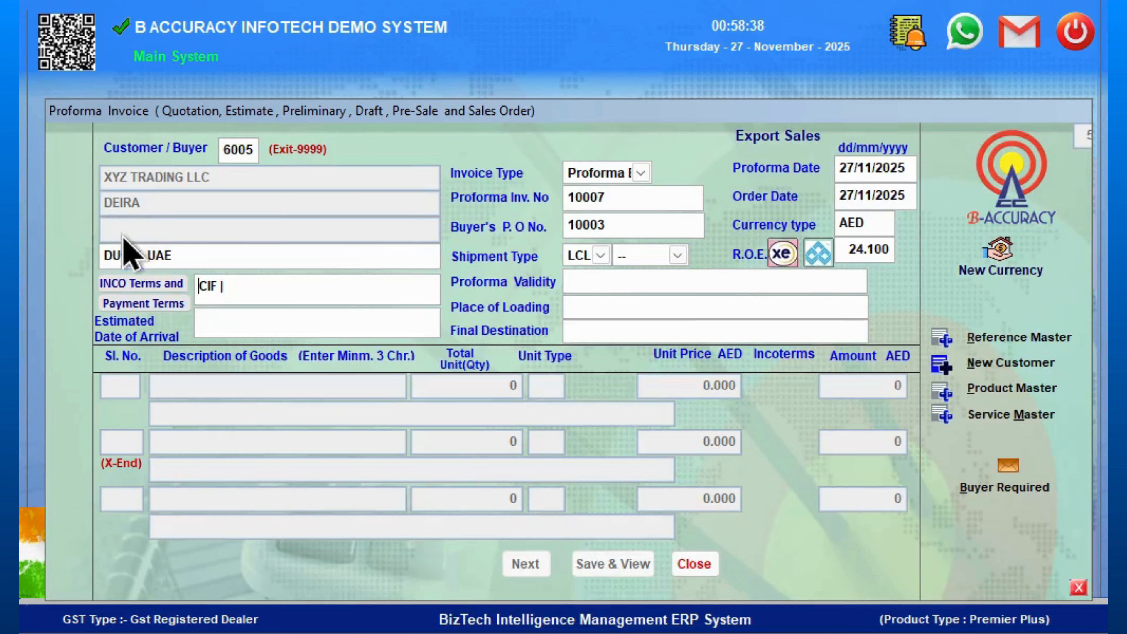
- Generate the Buyer Required letter with buyer reference 10003 and review its preview before closing it
click(1006, 491)
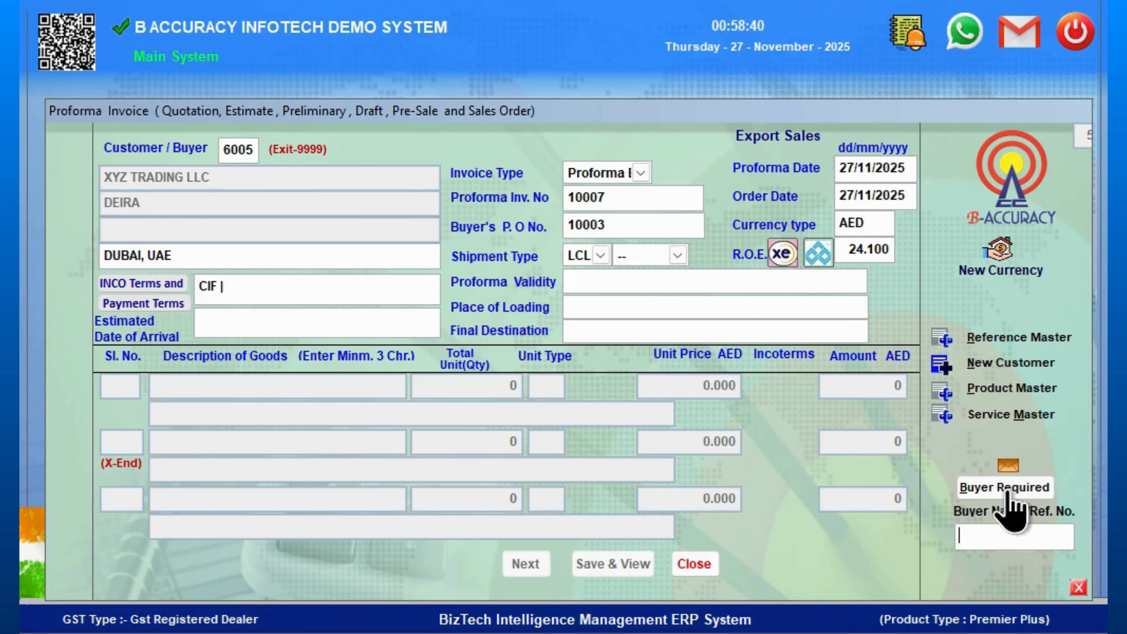
text(10003)
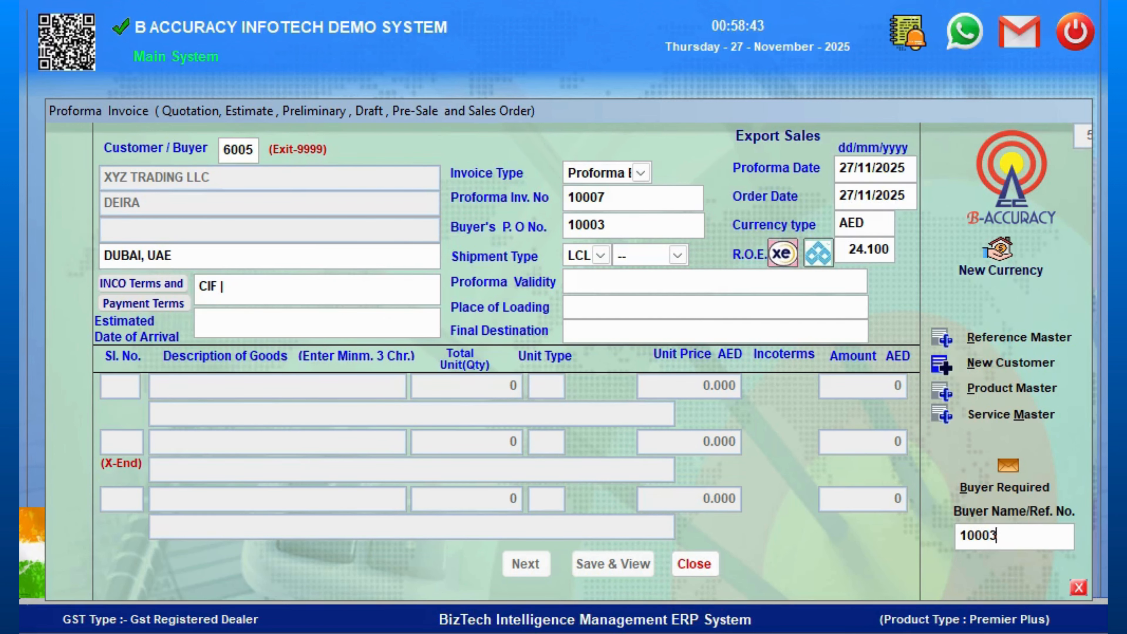
key(Return)
key(Return)
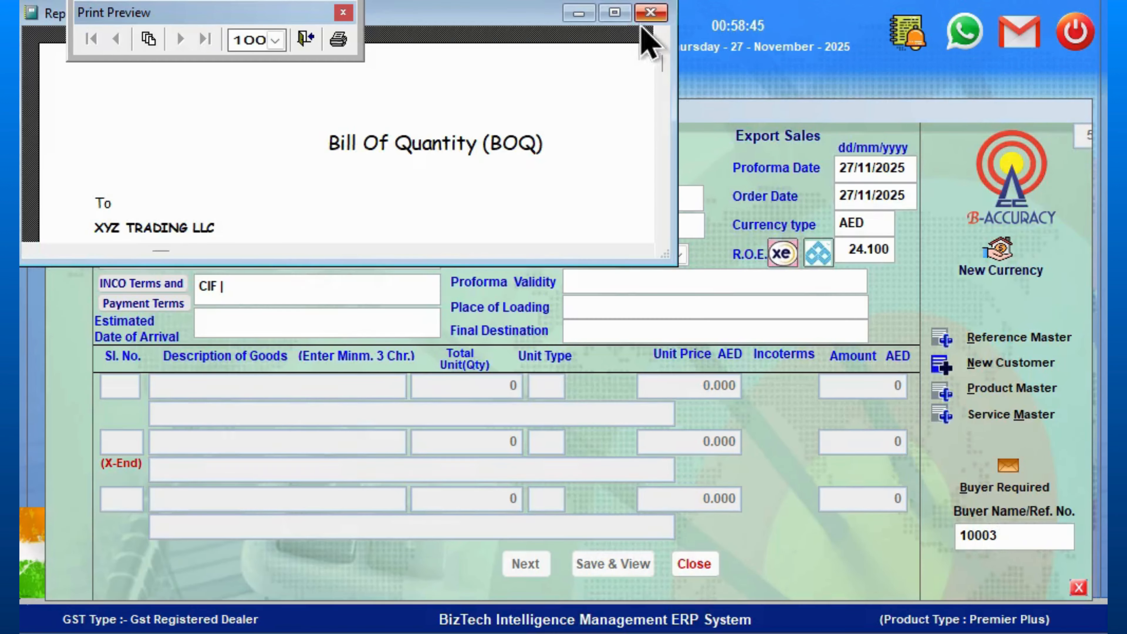
click(615, 14)
scroll(284, 368, down, 1)
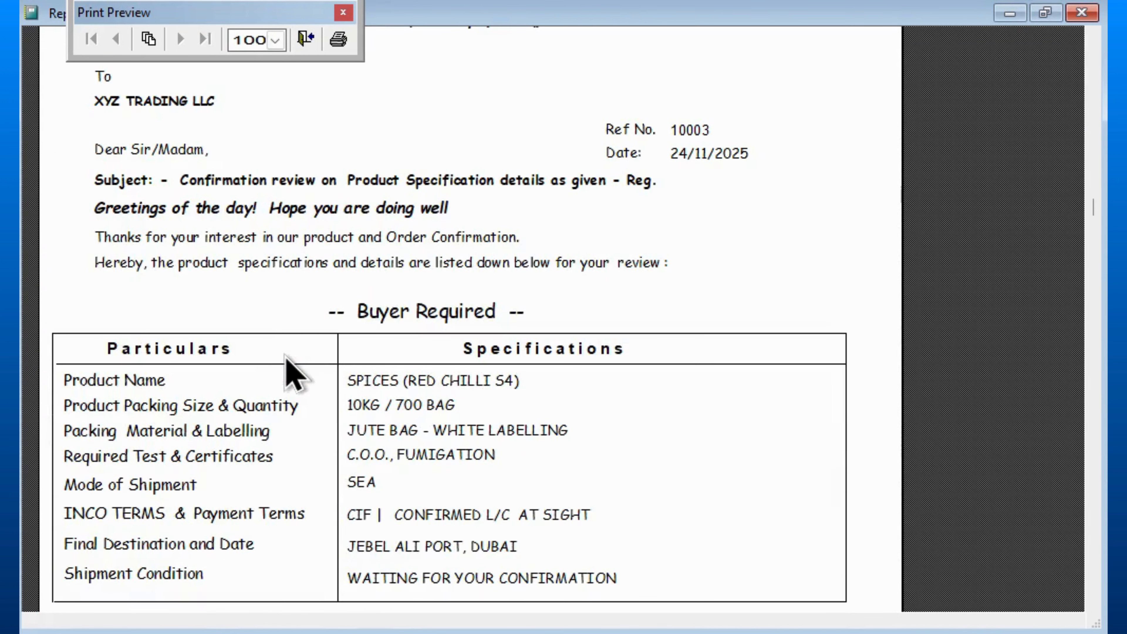
scroll(400, 435, down, 1)
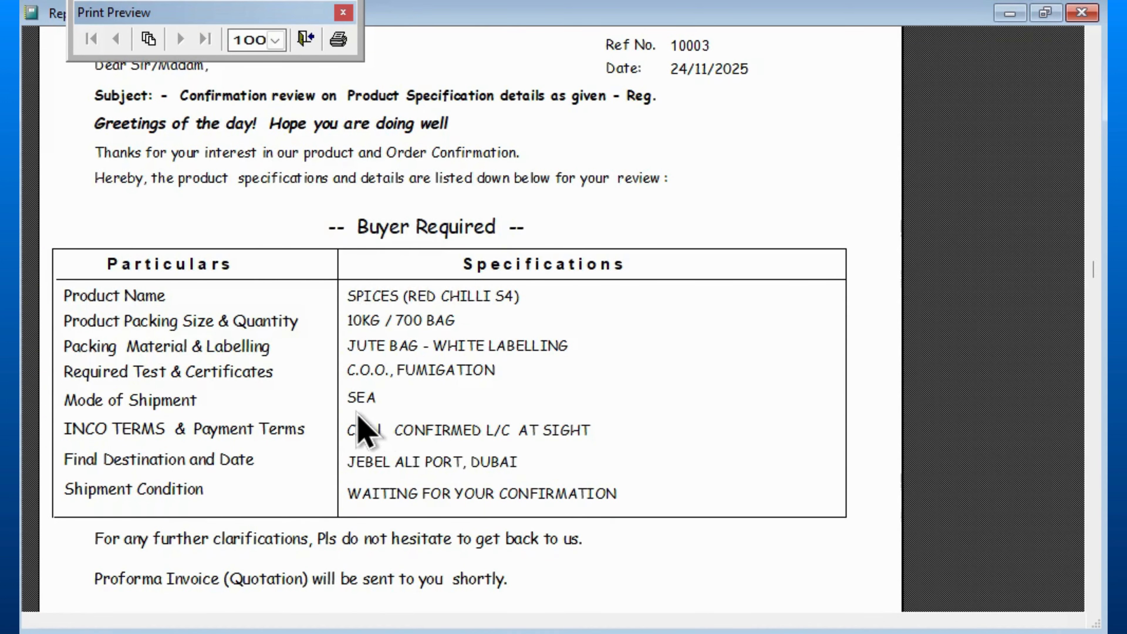
scroll(443, 452, down, 1)
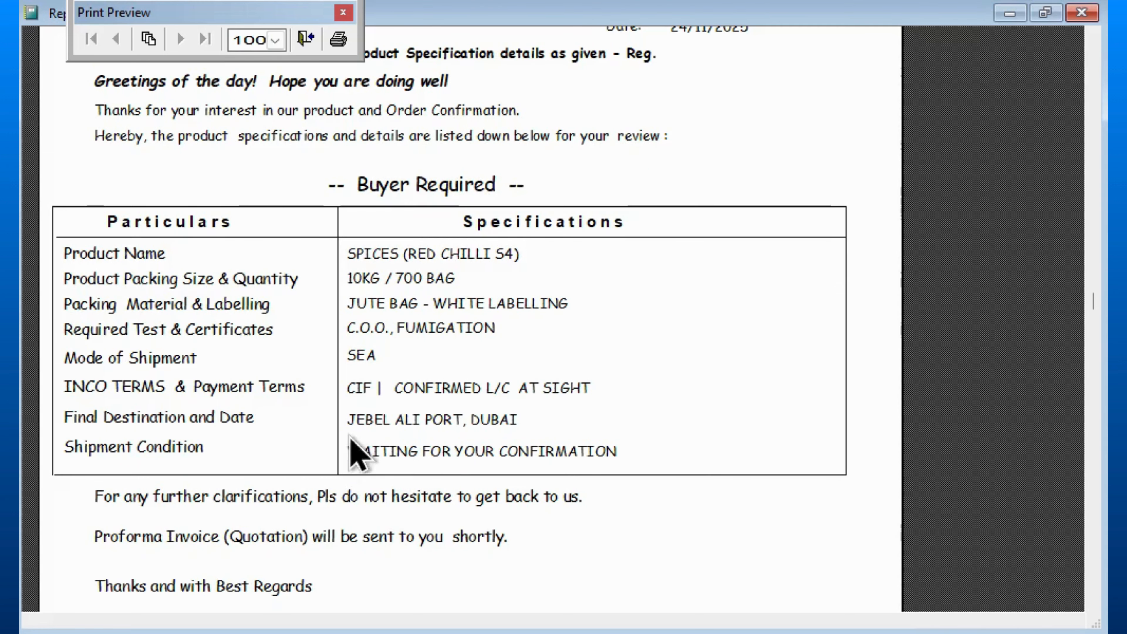
scroll(488, 462, down, 2)
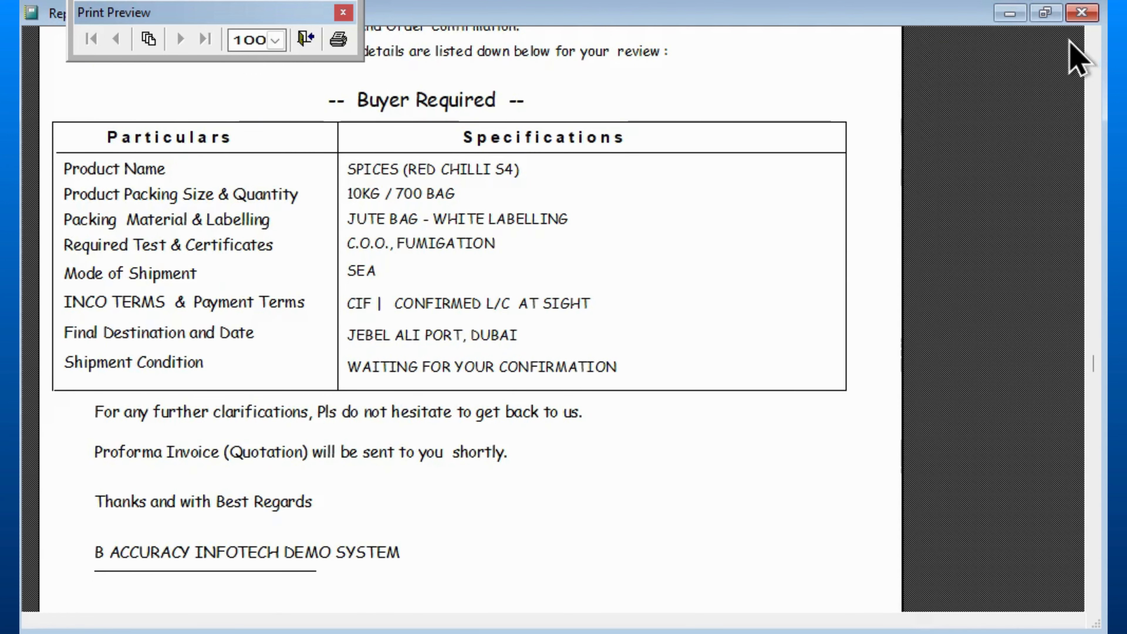
click(1081, 12)
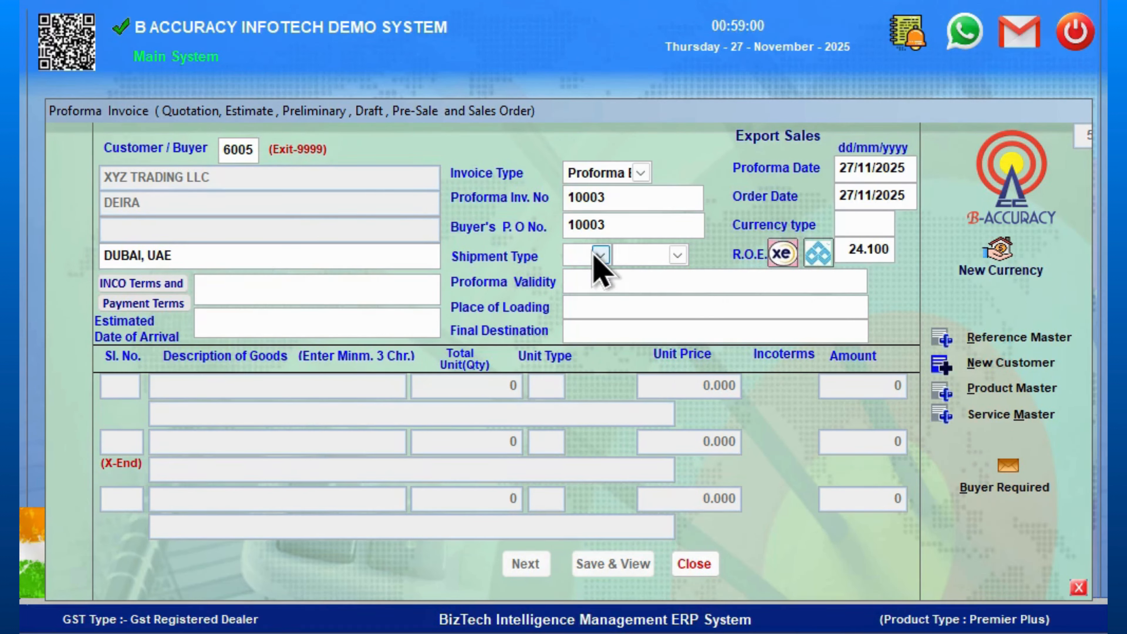
- Set the INCO terms to CIF and the payment terms to Confirmed L/C at Sight
click(137, 288)
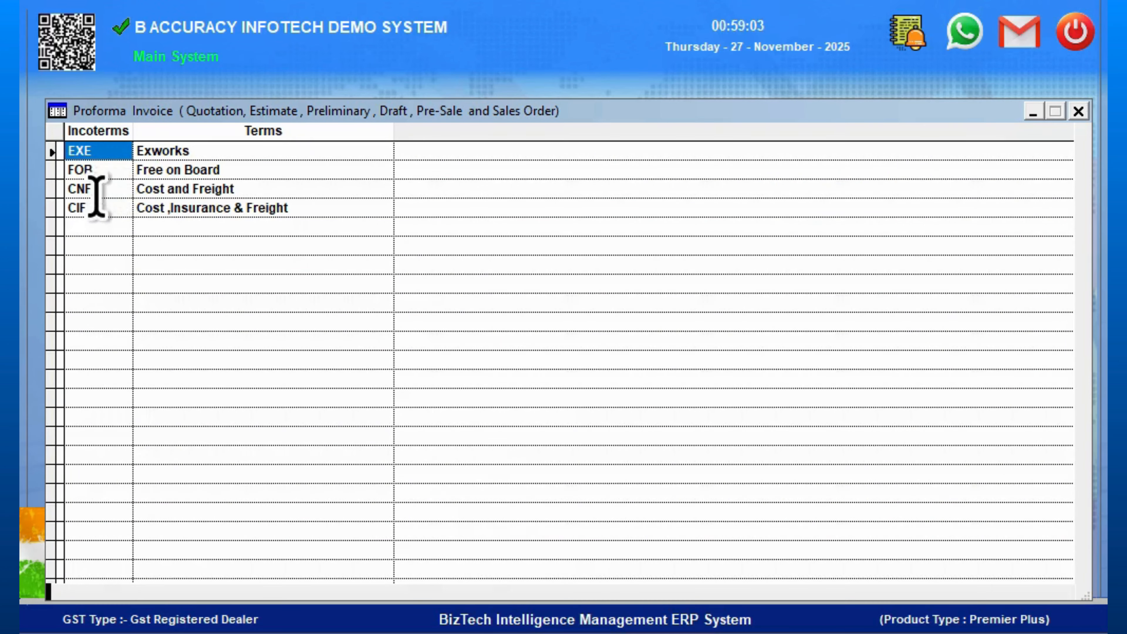
click(99, 208)
key(Return)
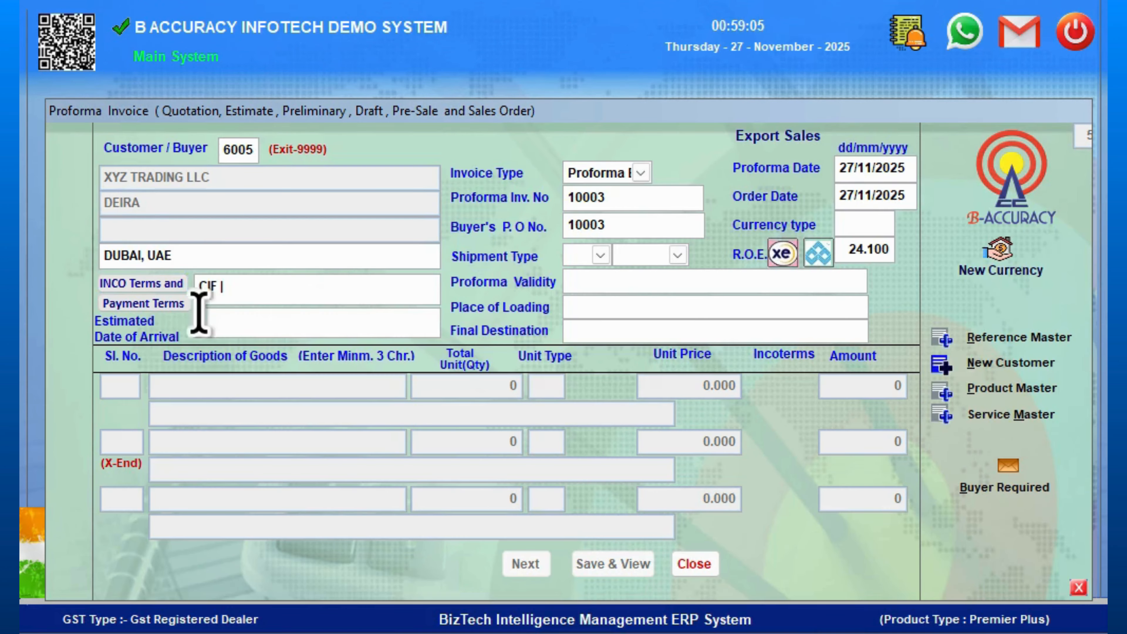
click(154, 302)
click(178, 170)
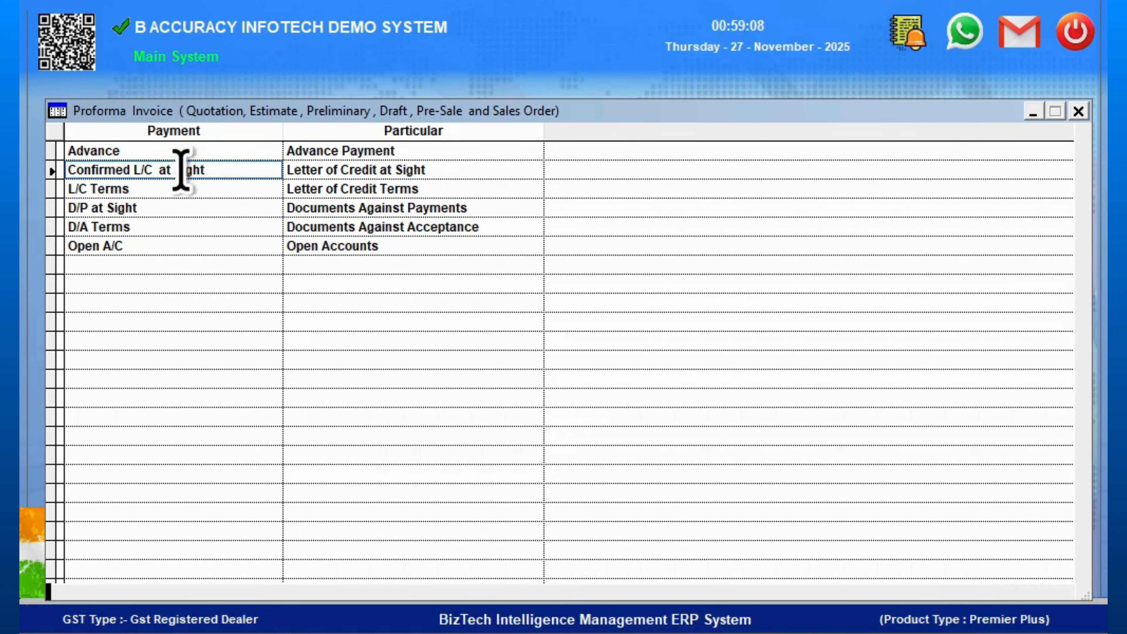
key(Return)
- Set the shipment type to LCL and the currency type to AED
click(600, 255)
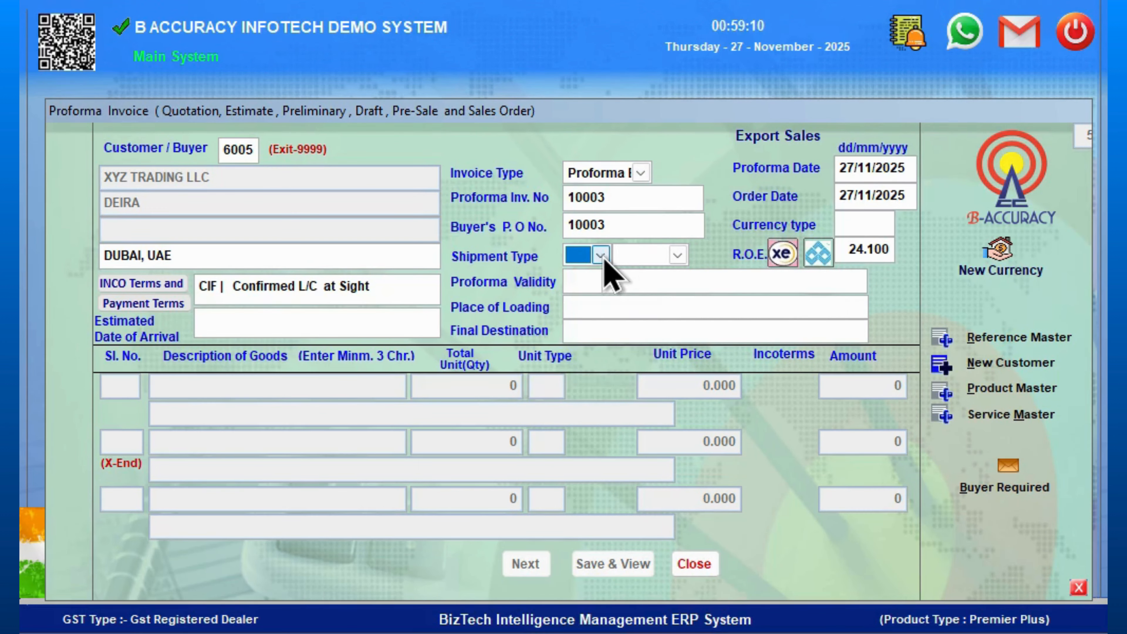
click(604, 313)
click(677, 255)
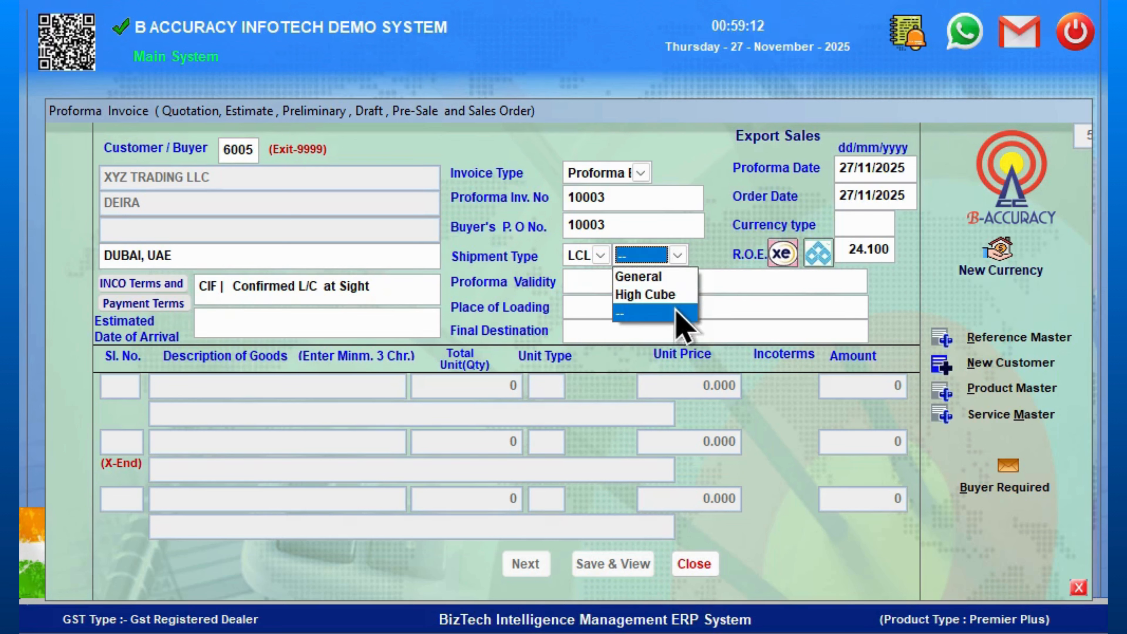
click(854, 222)
text(AED)
key(Return)
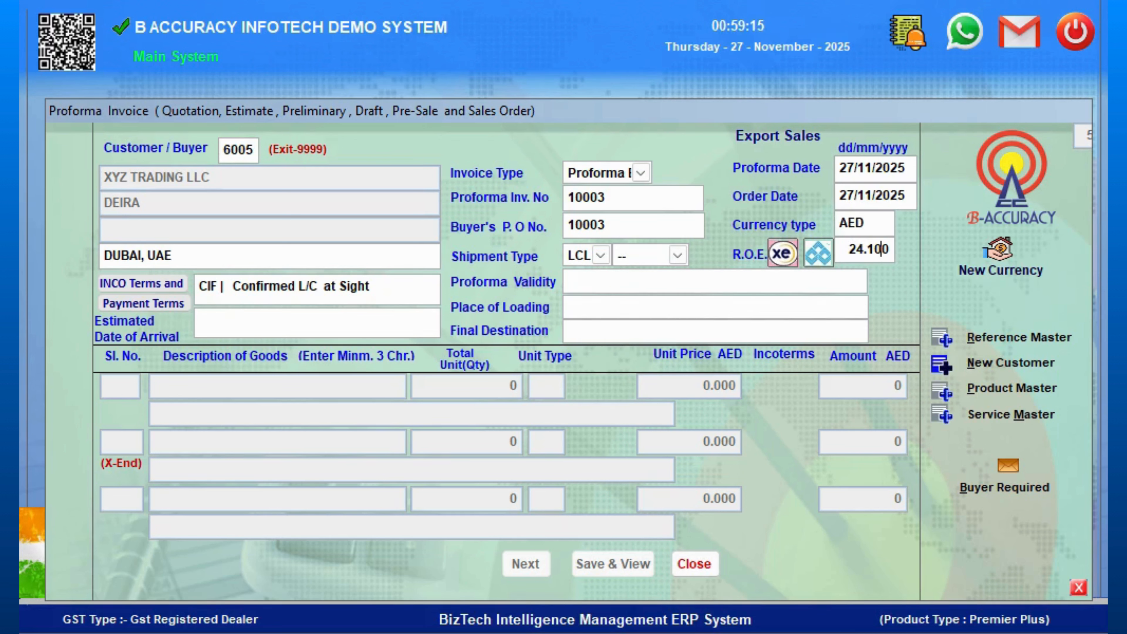
- Enter 15 DAYS as the proforma validity
click(612, 280)
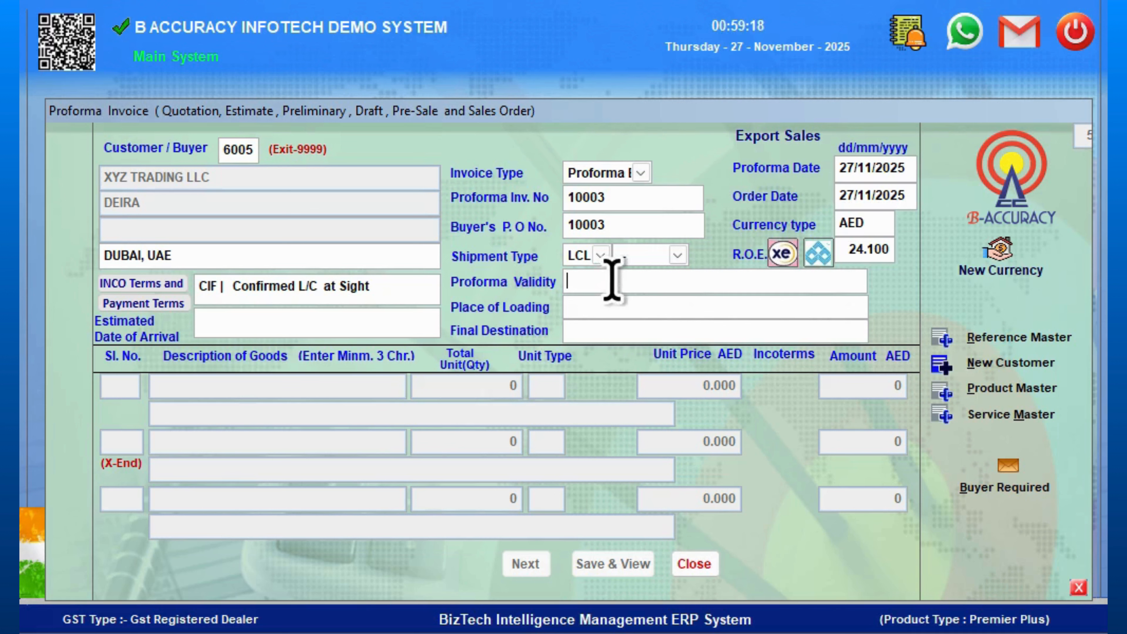
text(15 DAYS)
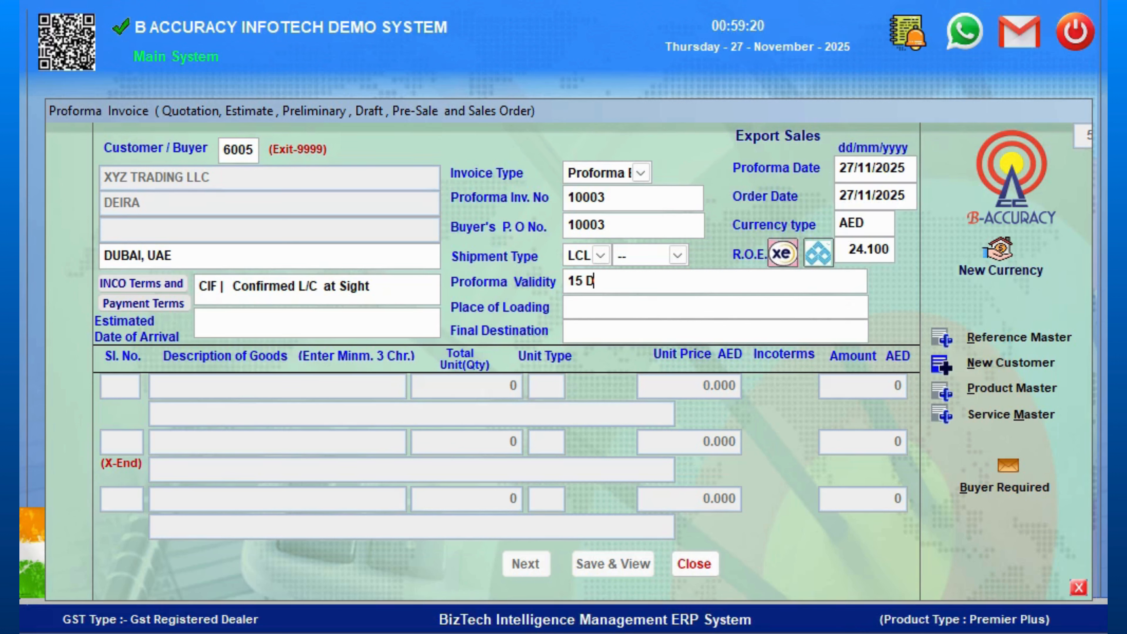
key(Return)
- Enter ENNORE PORT, CHENNAI as place of loading and JEBEL ALI, DUBAI as final destination
text(ENNO)
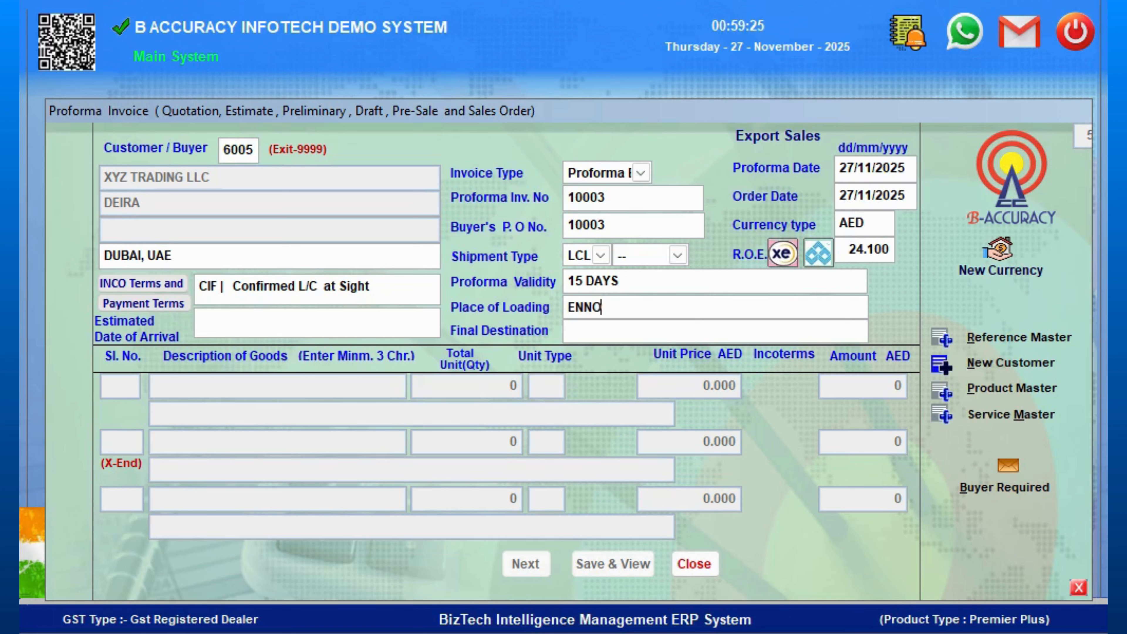
text(RE PORT, CHENNAI)
key(Return)
text(JEBEL)
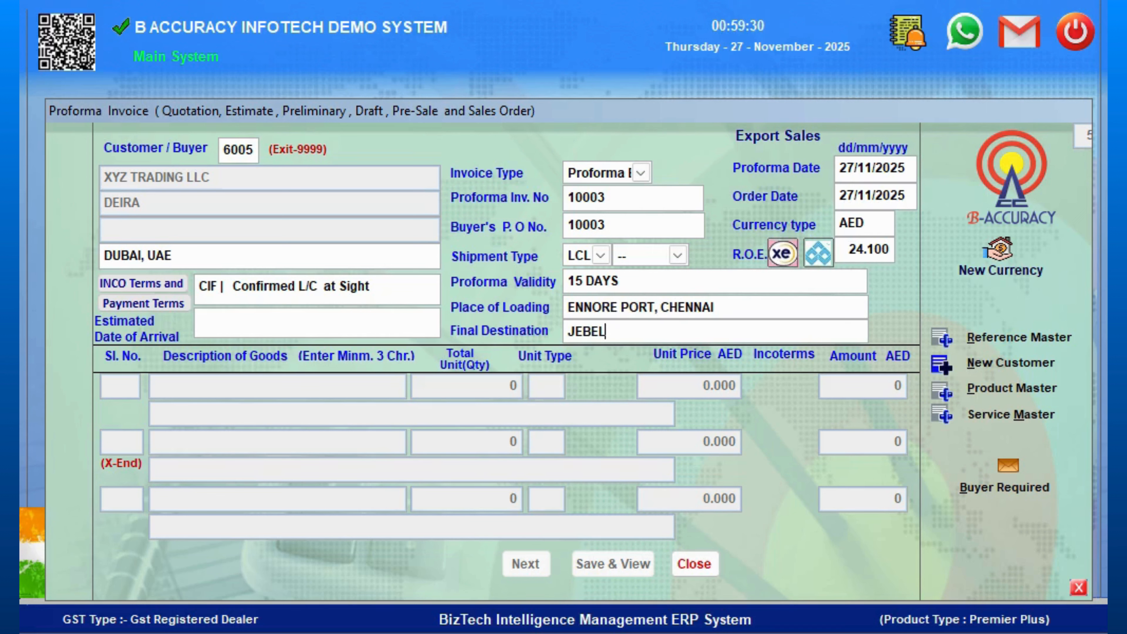
text( ALI, DUBAI)
key(Return)
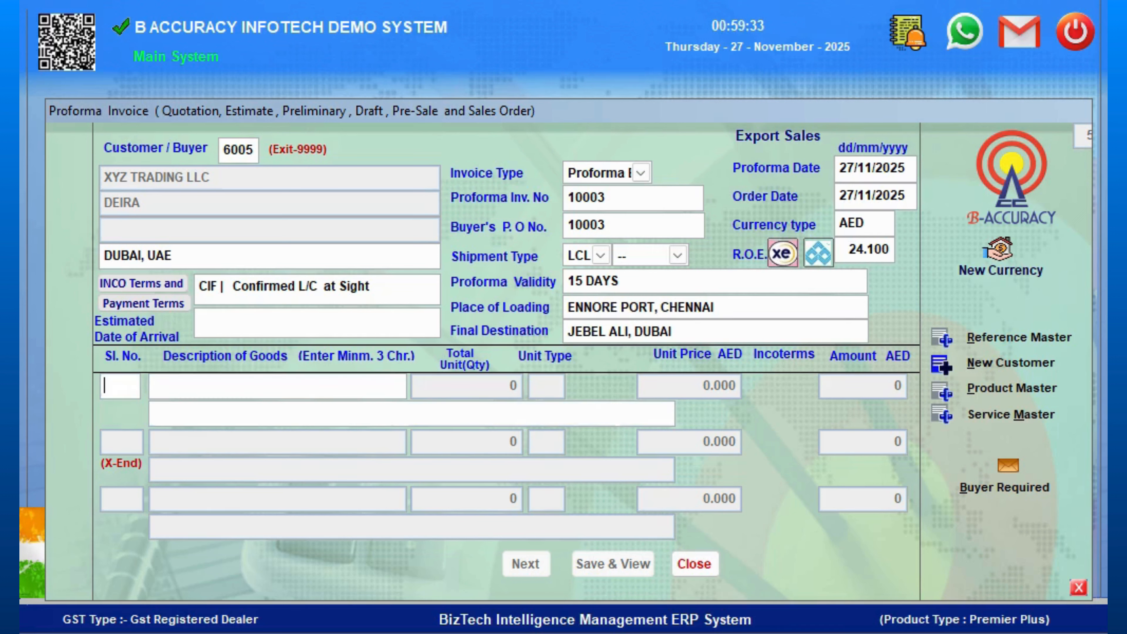
- Add line item 1 by searching for RED CHILLI and selecting RED CHILLI S4 334
text(1)
key(Return)
text(RED)
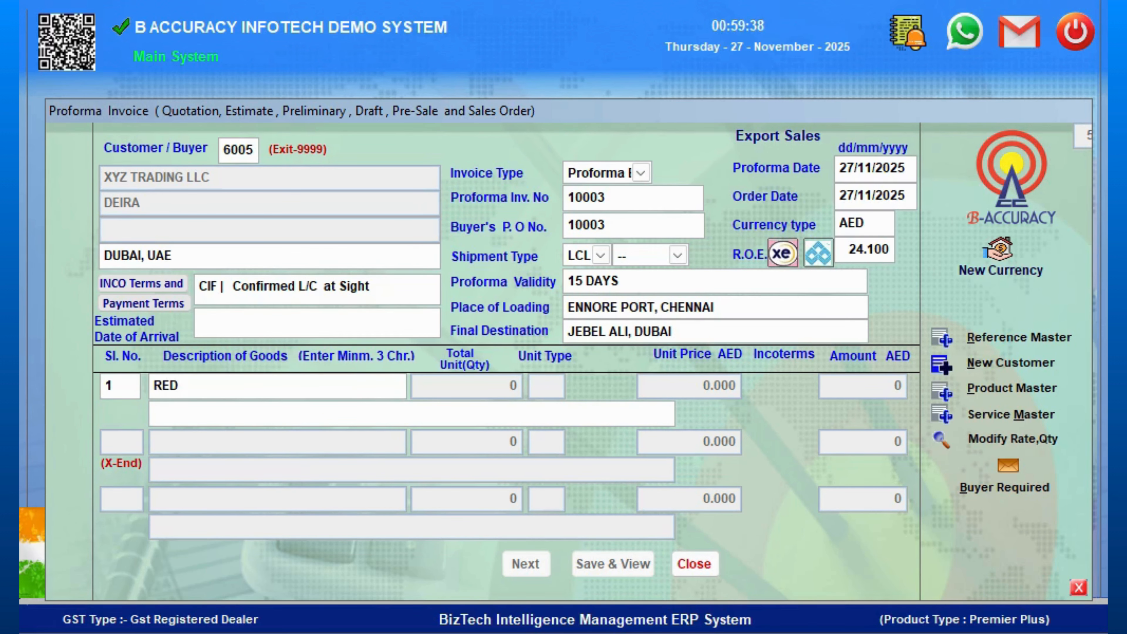
text(IL)
key(Return)
key(Return)
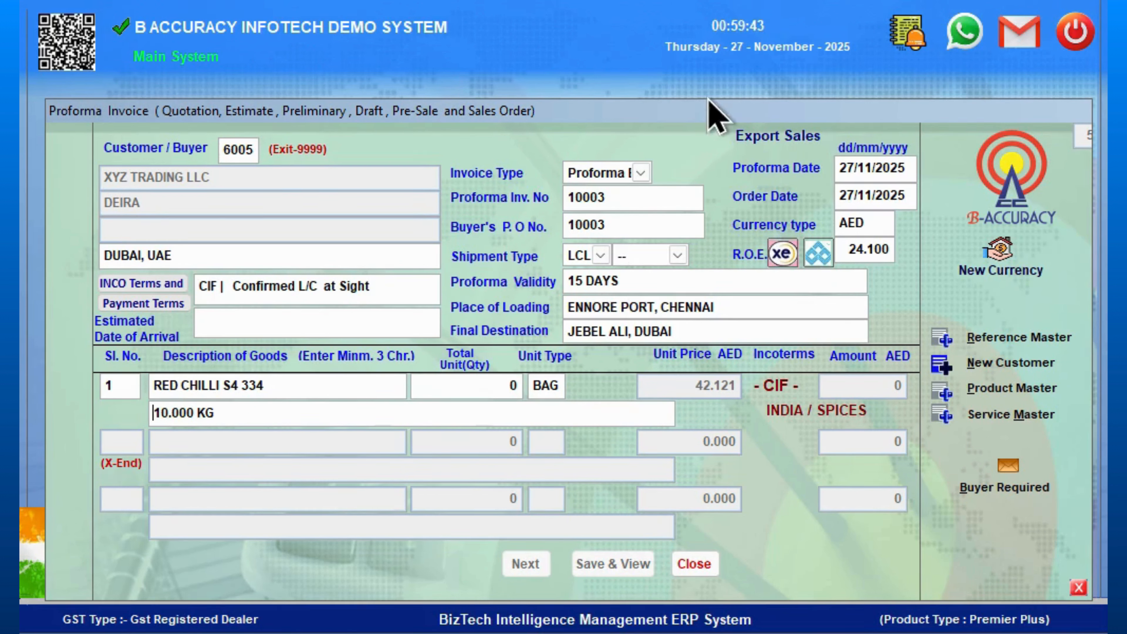
- Set the item's quantity to 700 and accept the line
click(482, 384)
text(700)
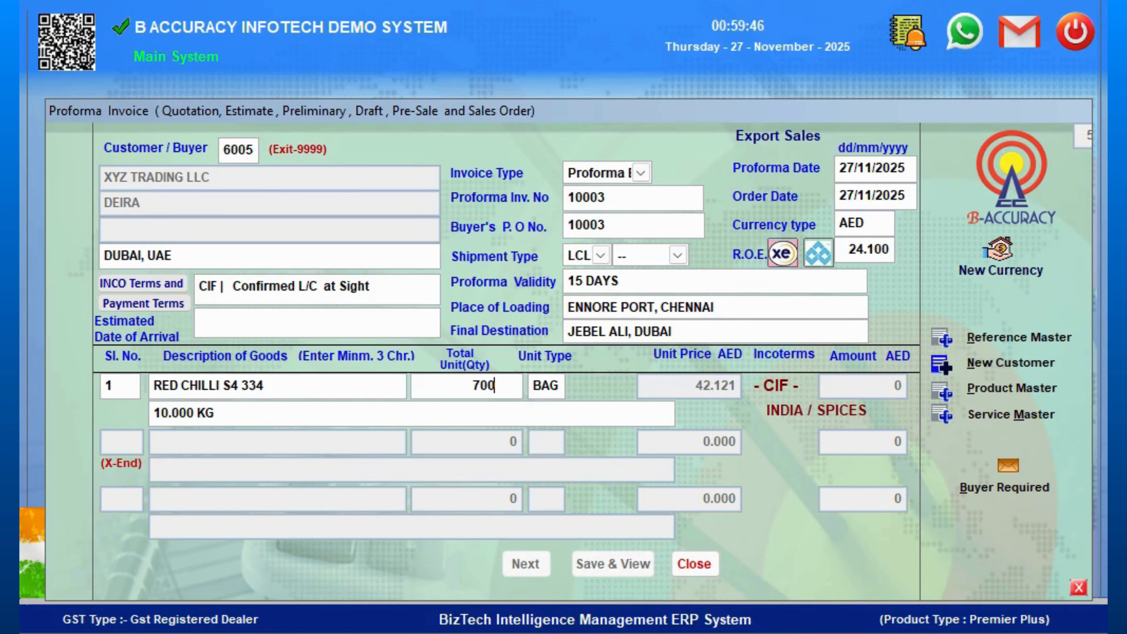
key(Return)
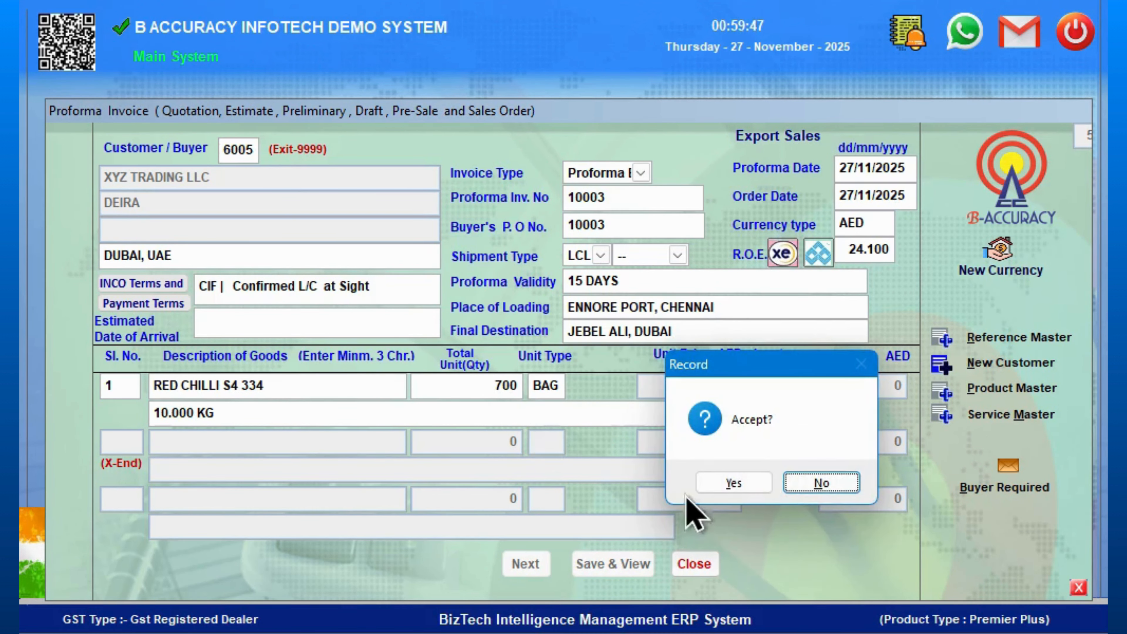
click(749, 481)
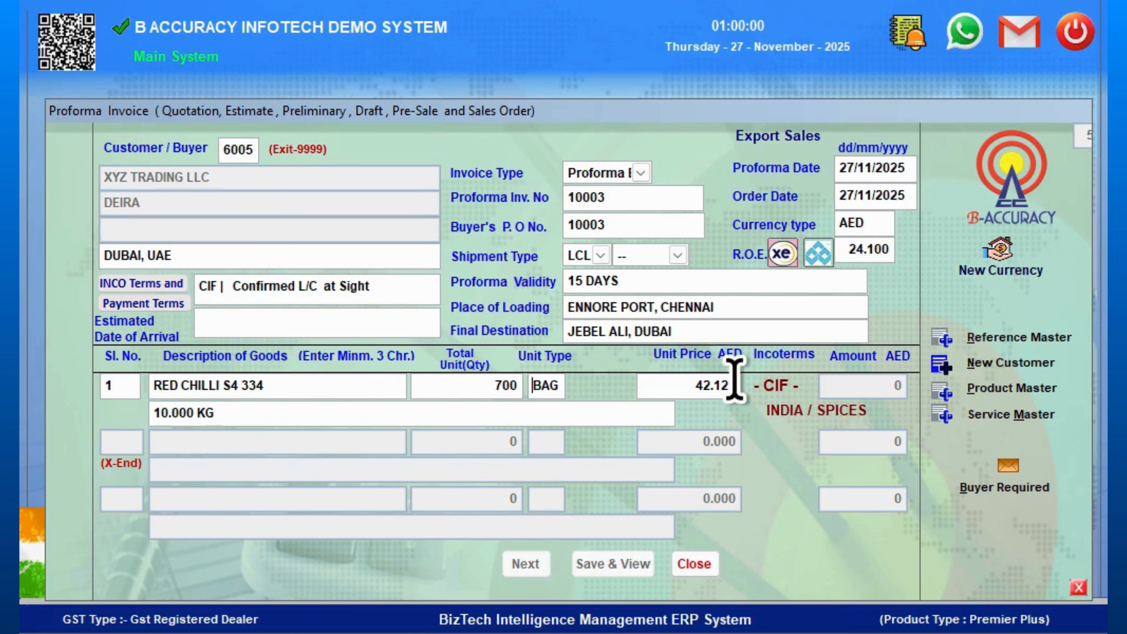
key(Return)
key(Return)
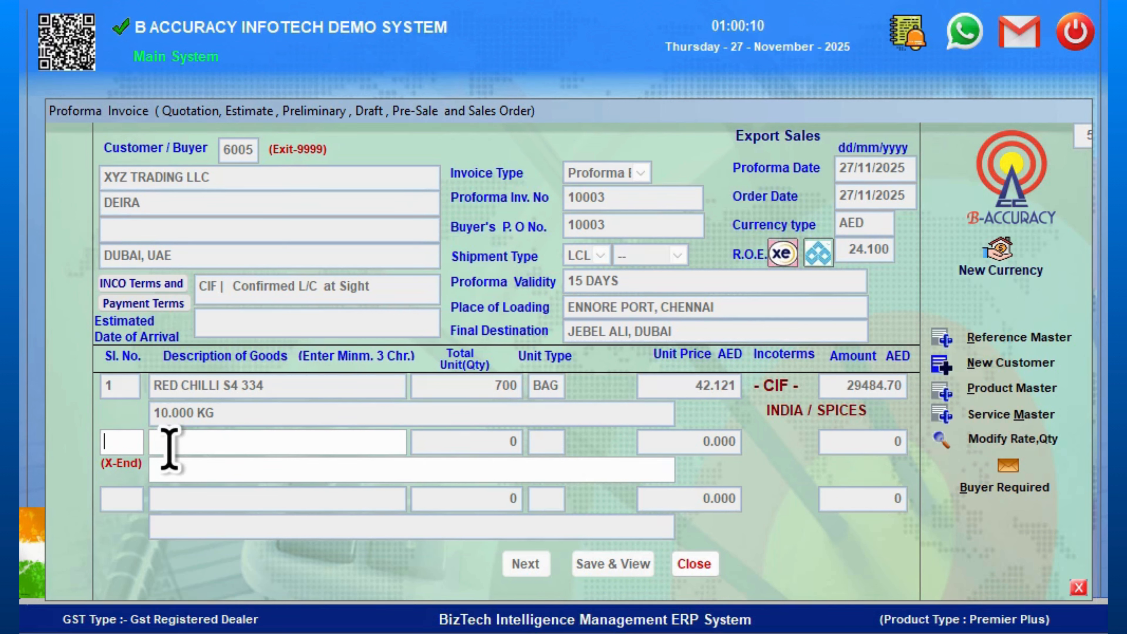
- End item entry with X and save the proforma invoice, choosing to add bank details
text(X)
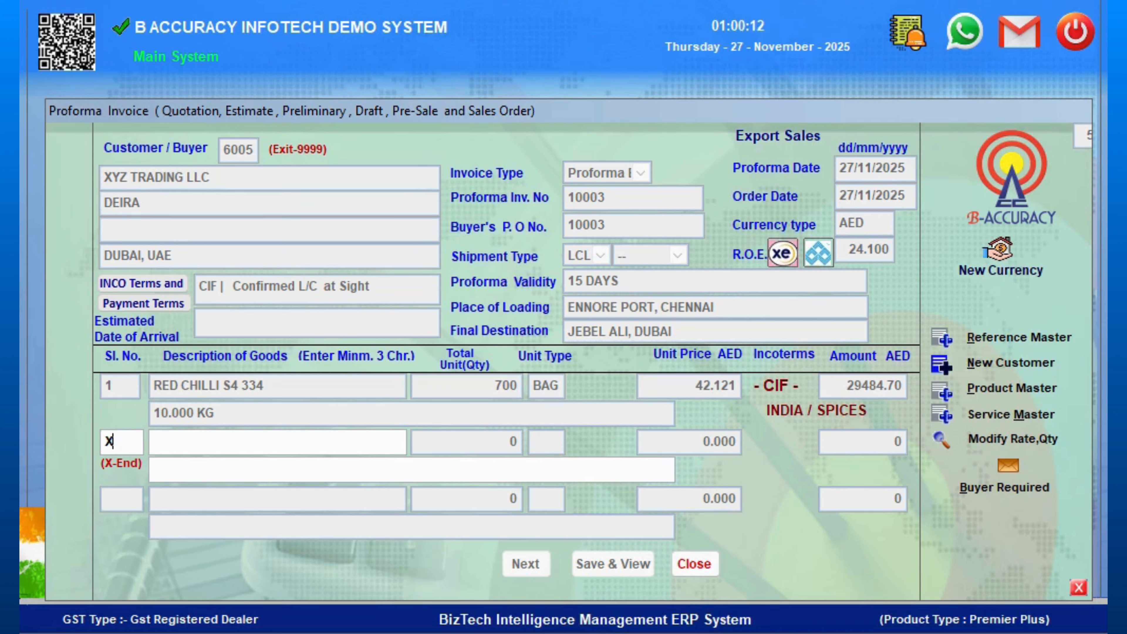
key(Return)
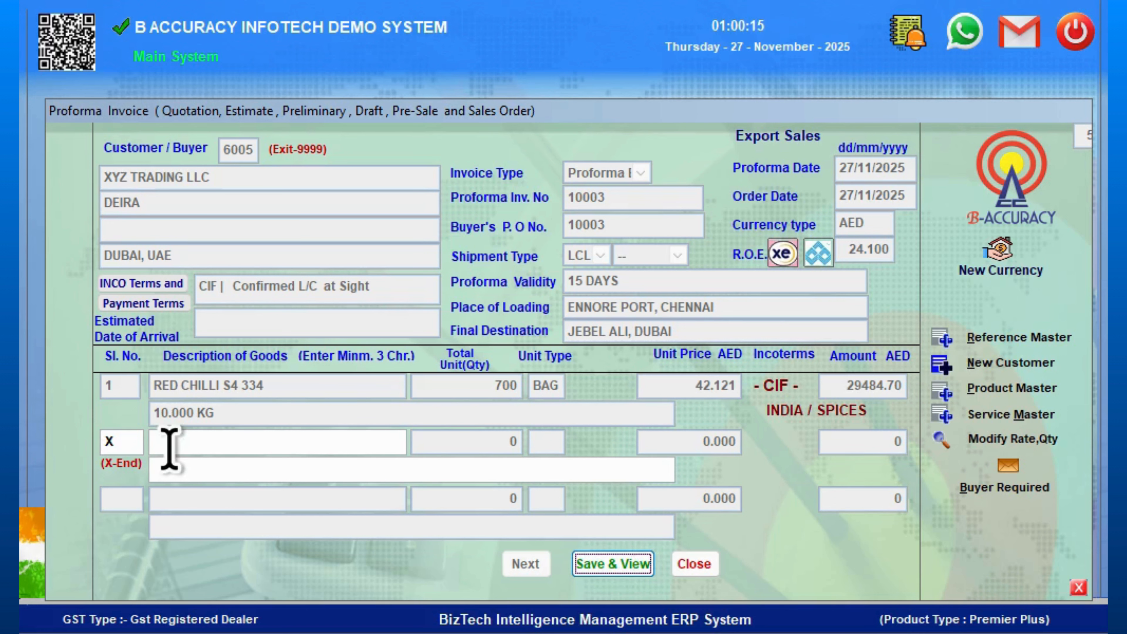
key(Return)
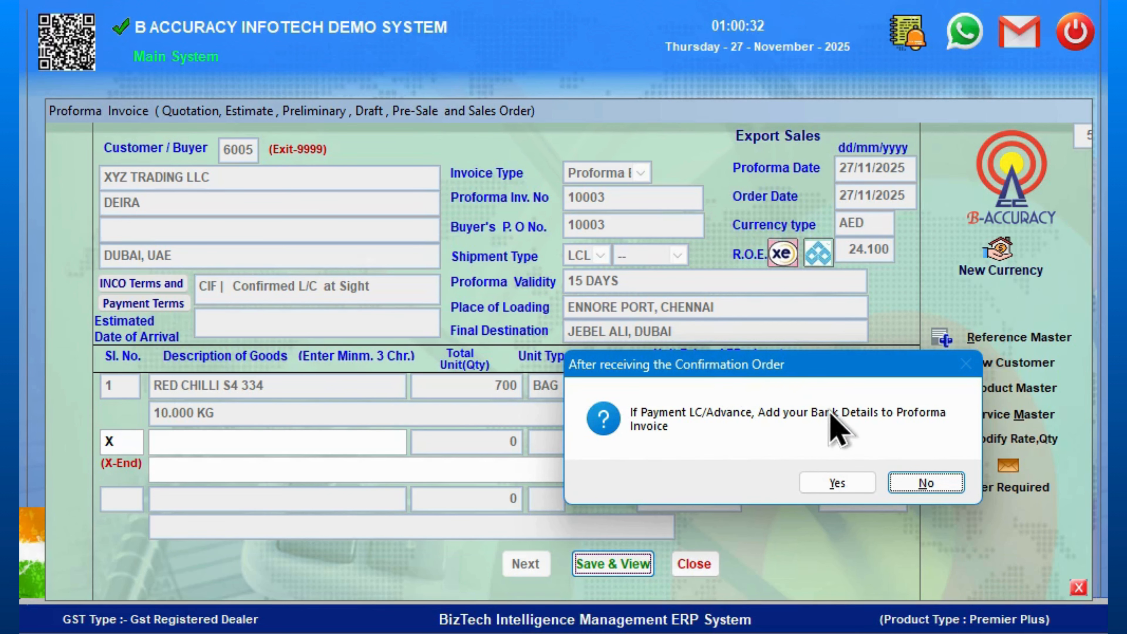
click(863, 485)
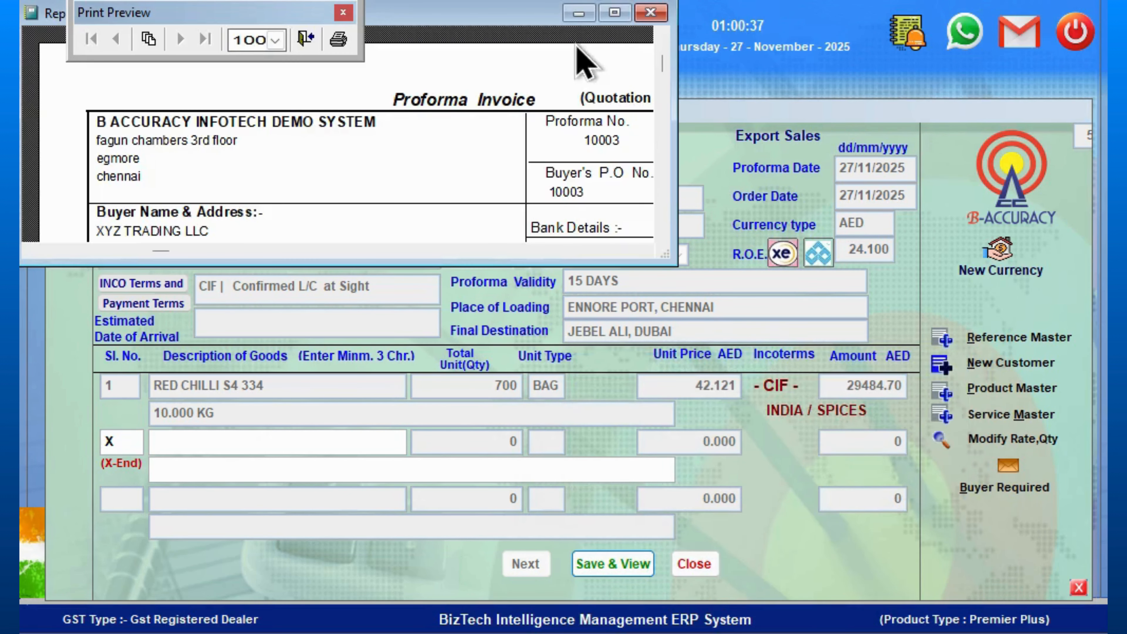
- Review the generated proforma invoice preview, then close it
click(621, 13)
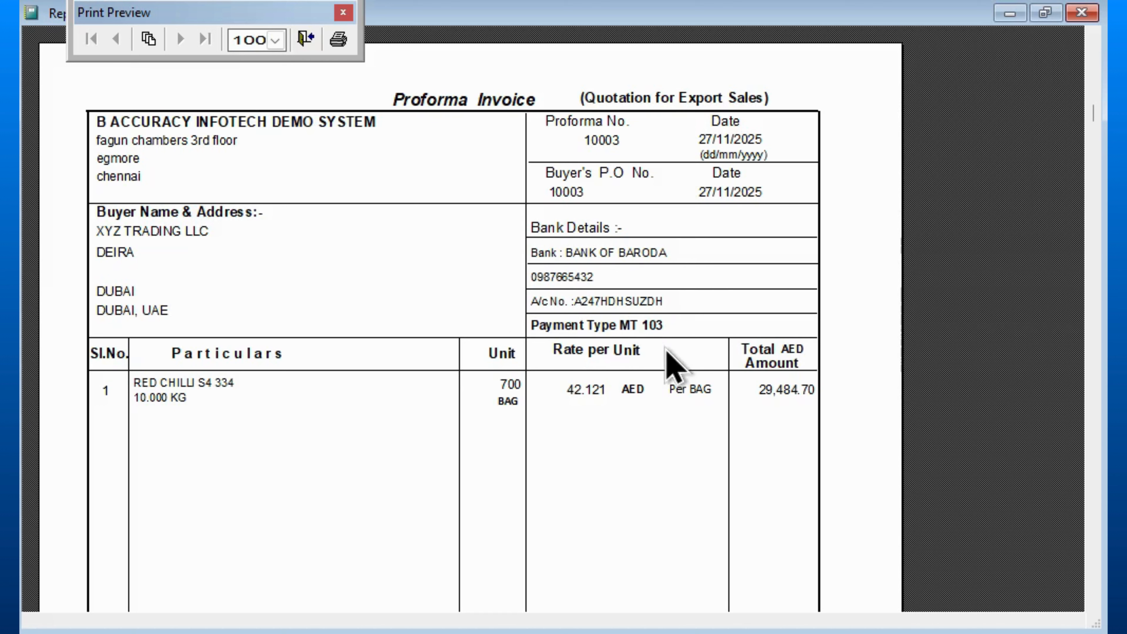
scroll(648, 302, down, 2)
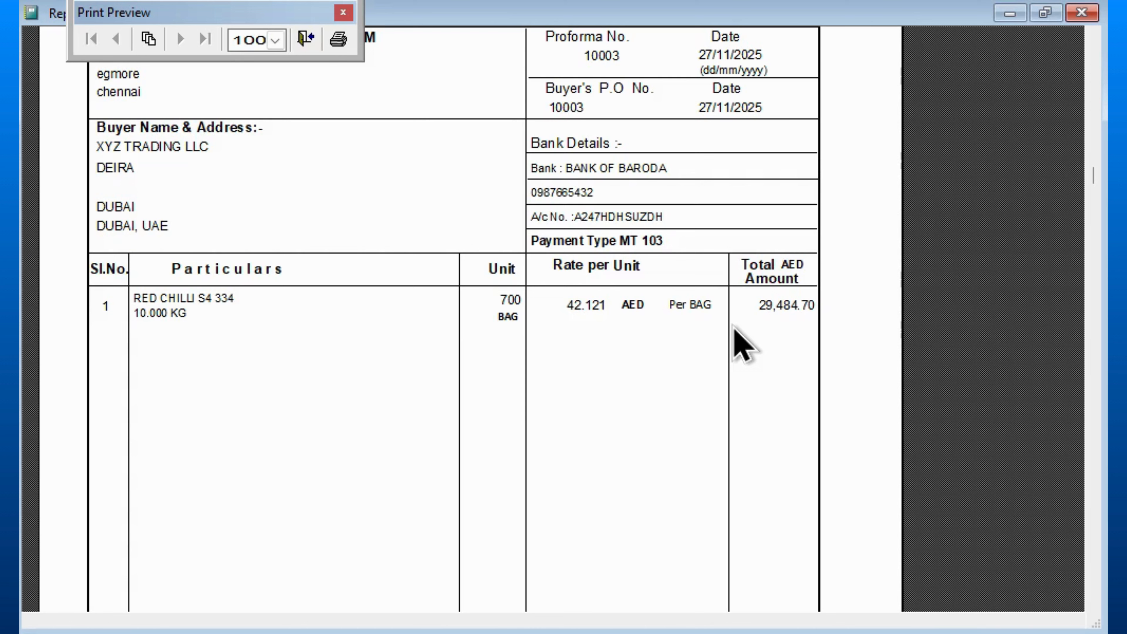
scroll(733, 328, up, 1)
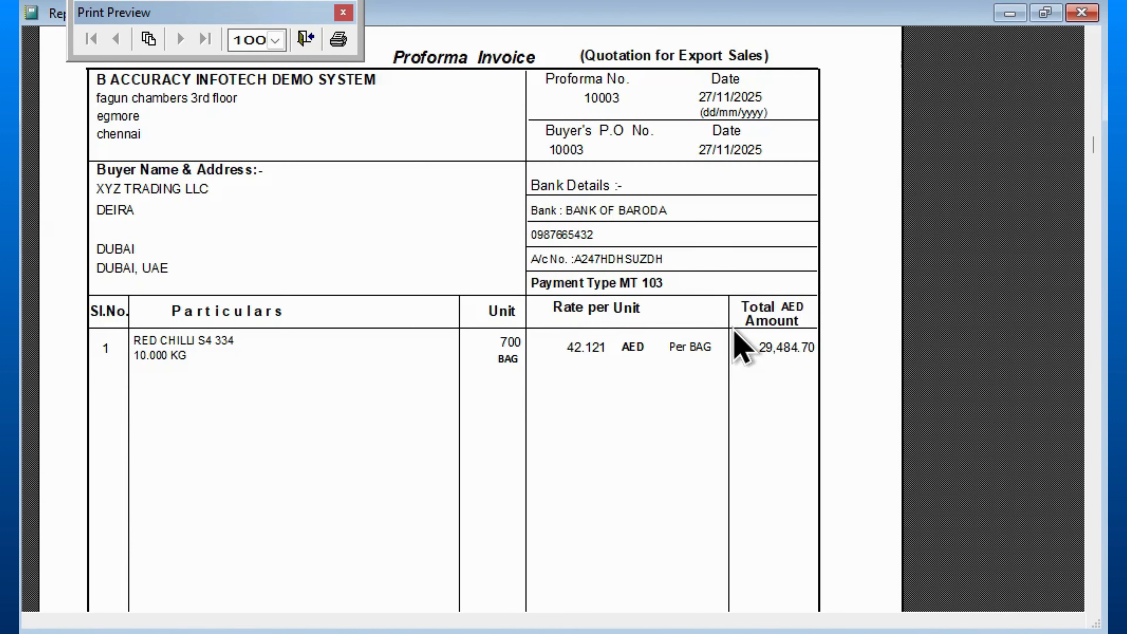
scroll(736, 344, up, 2)
scroll(737, 345, down, 12)
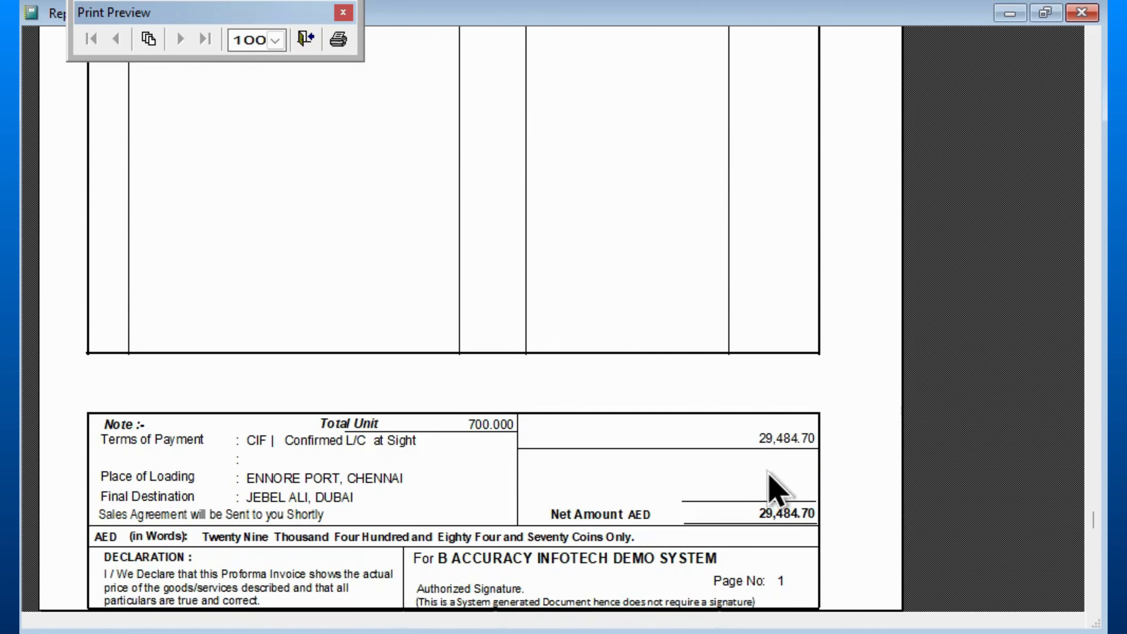
scroll(779, 488, up, 10)
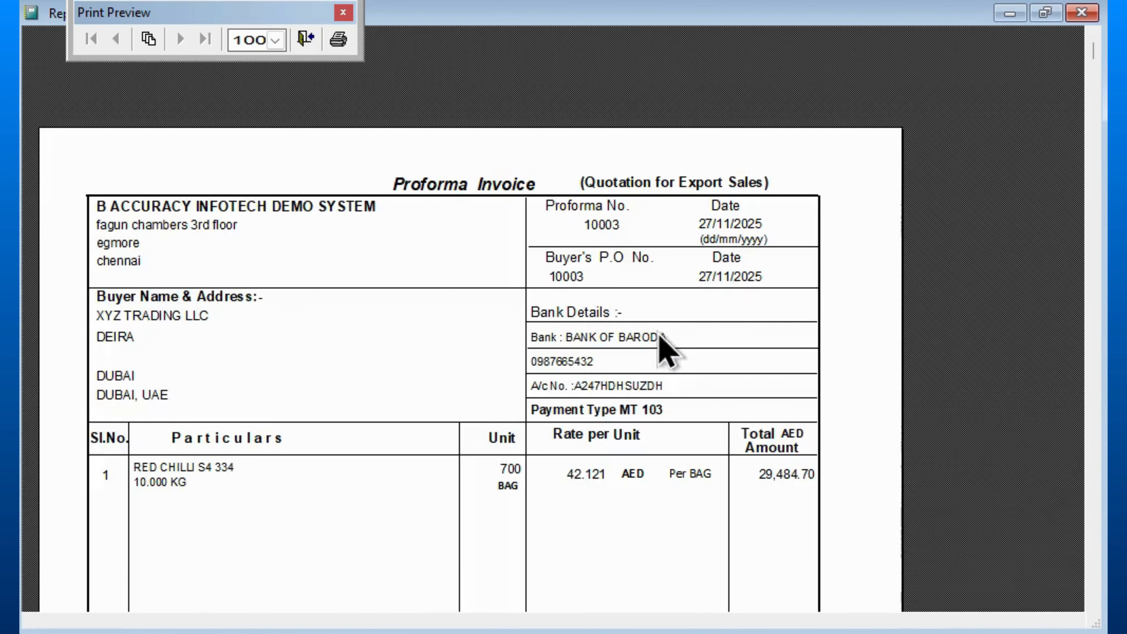
key(Escape)
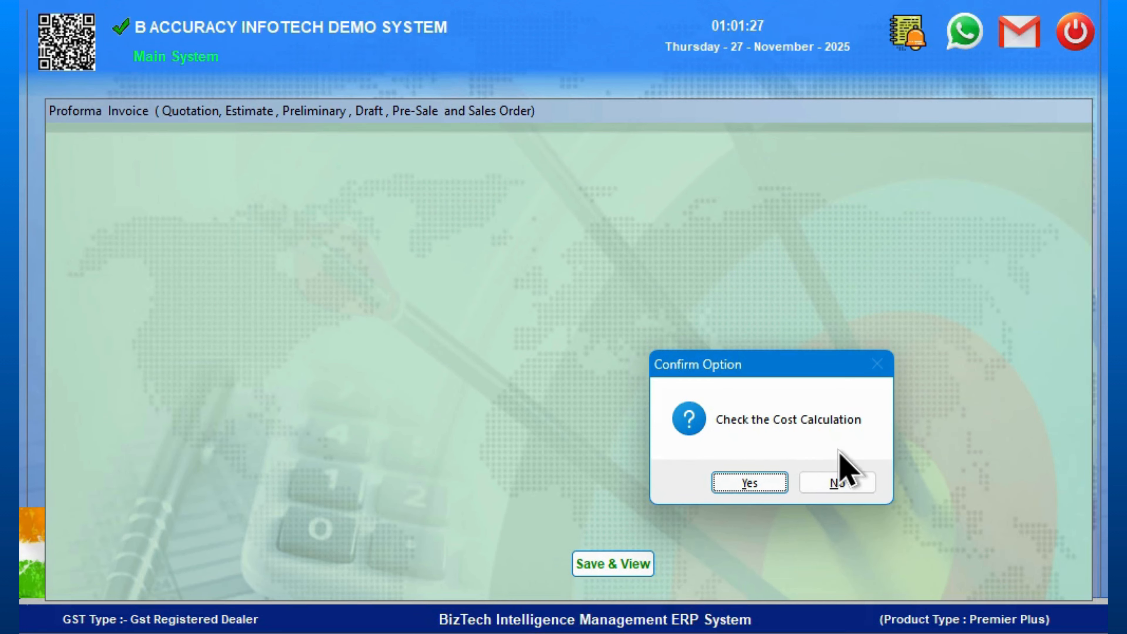
- Confirm checking the cost calculation and enter the super admin password to open the costing check
click(750, 483)
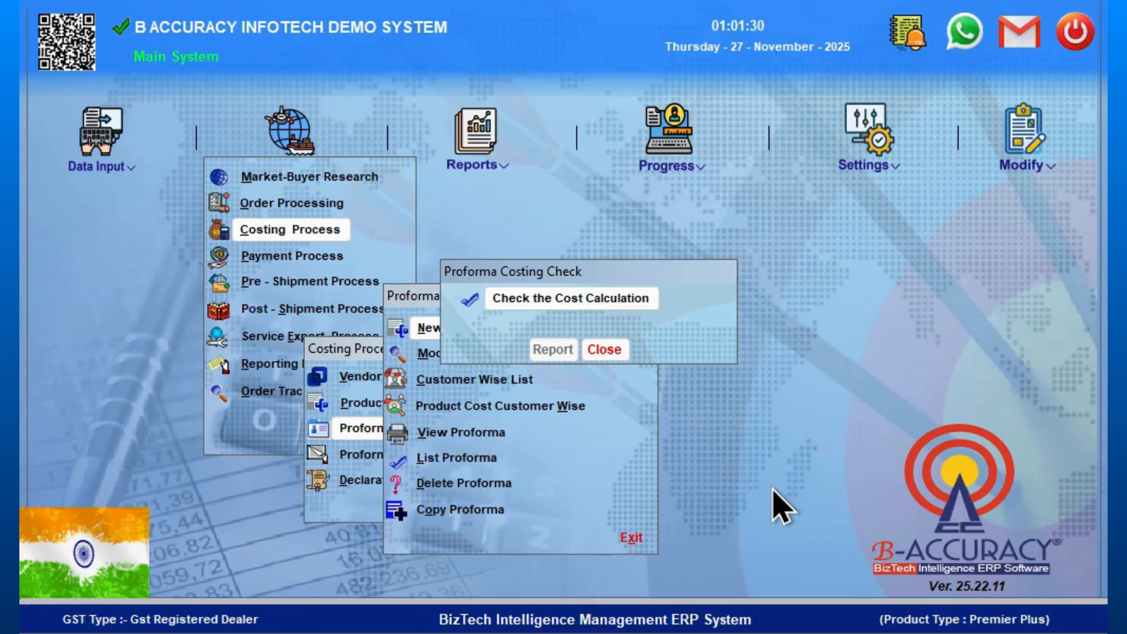
click(565, 302)
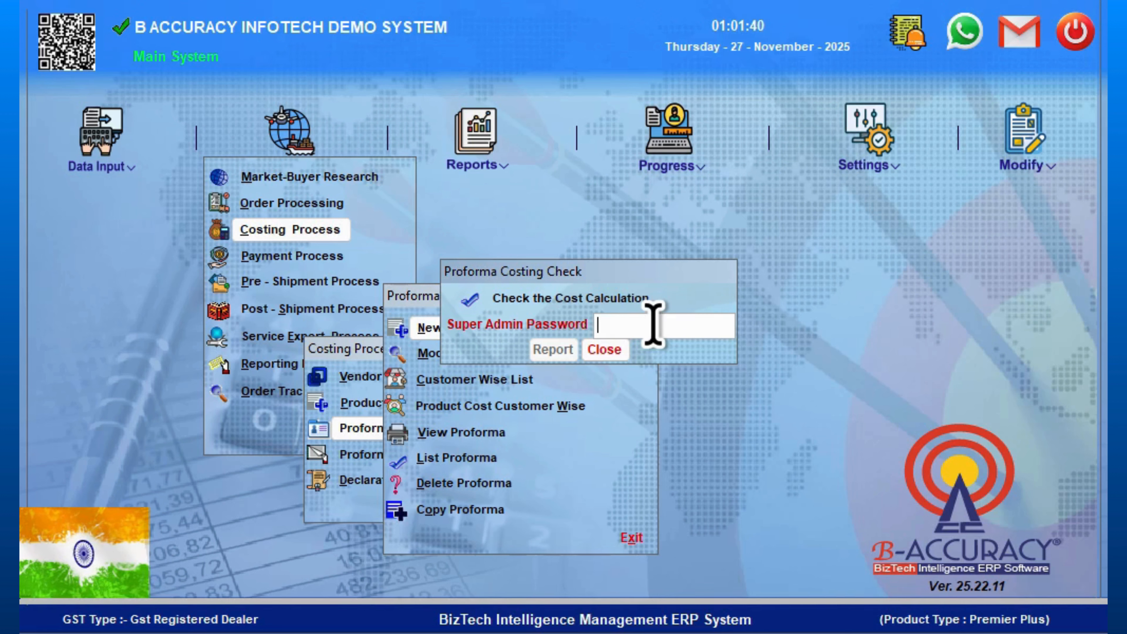
text(*****)
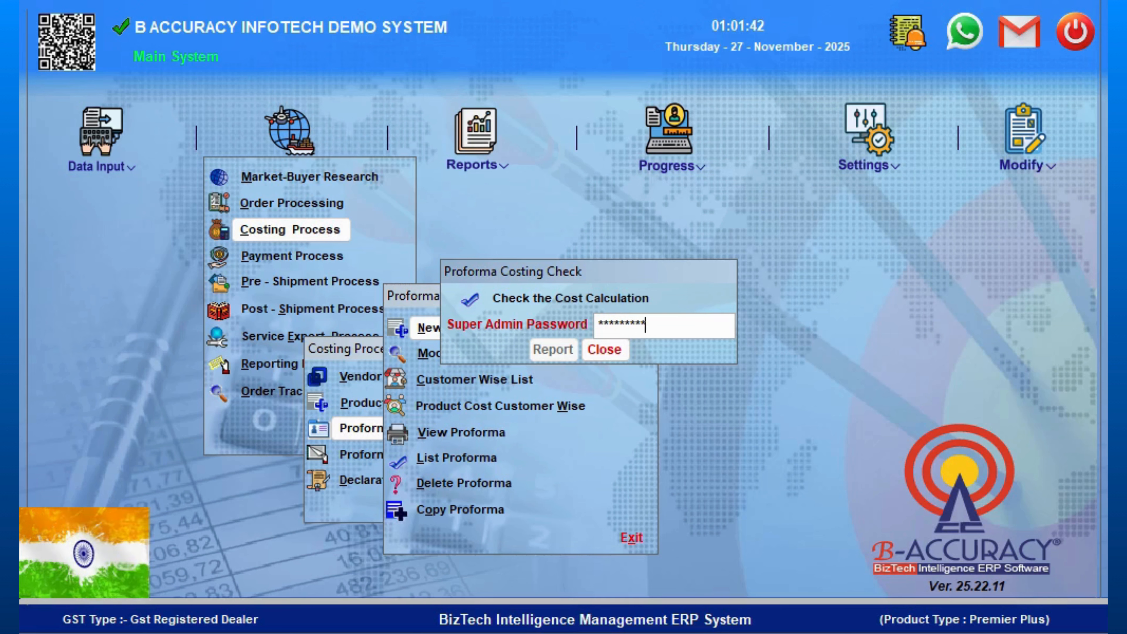
key(Return)
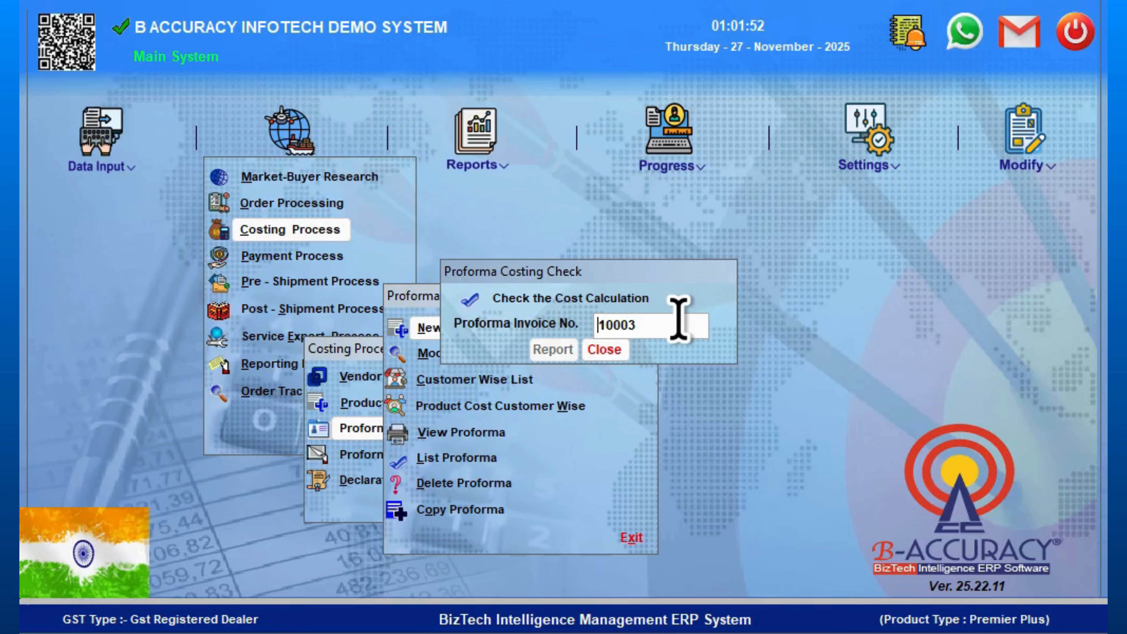
- View the cost calculation report for proforma invoice 10003, close it without MS Excel format, and dismiss the sales agreement prompt
key(Return)
key(Return)
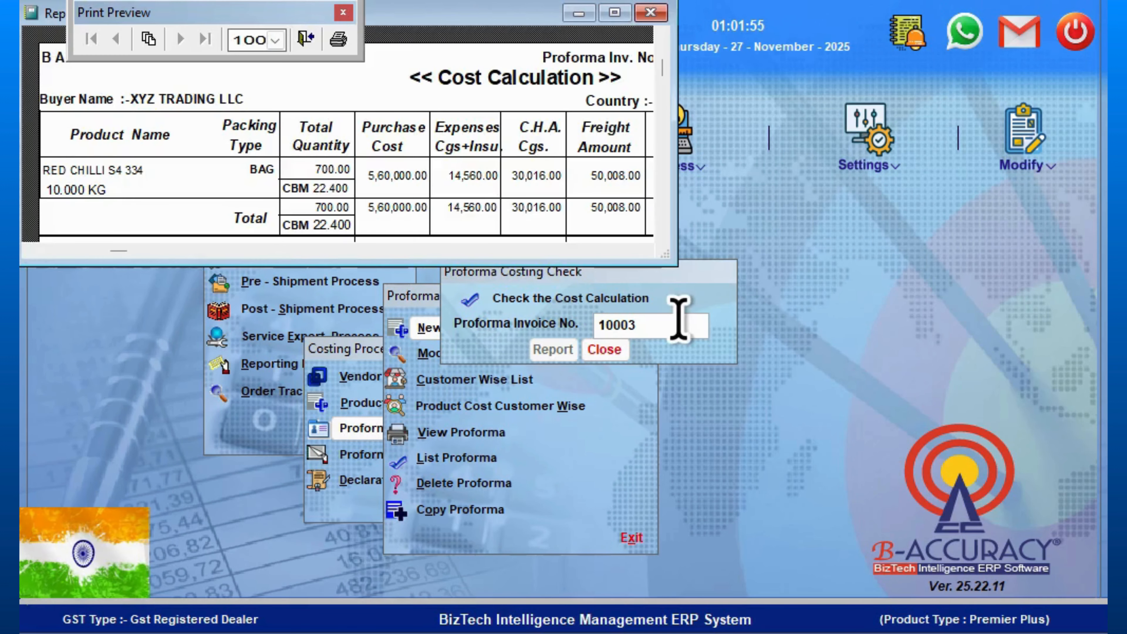
click(615, 12)
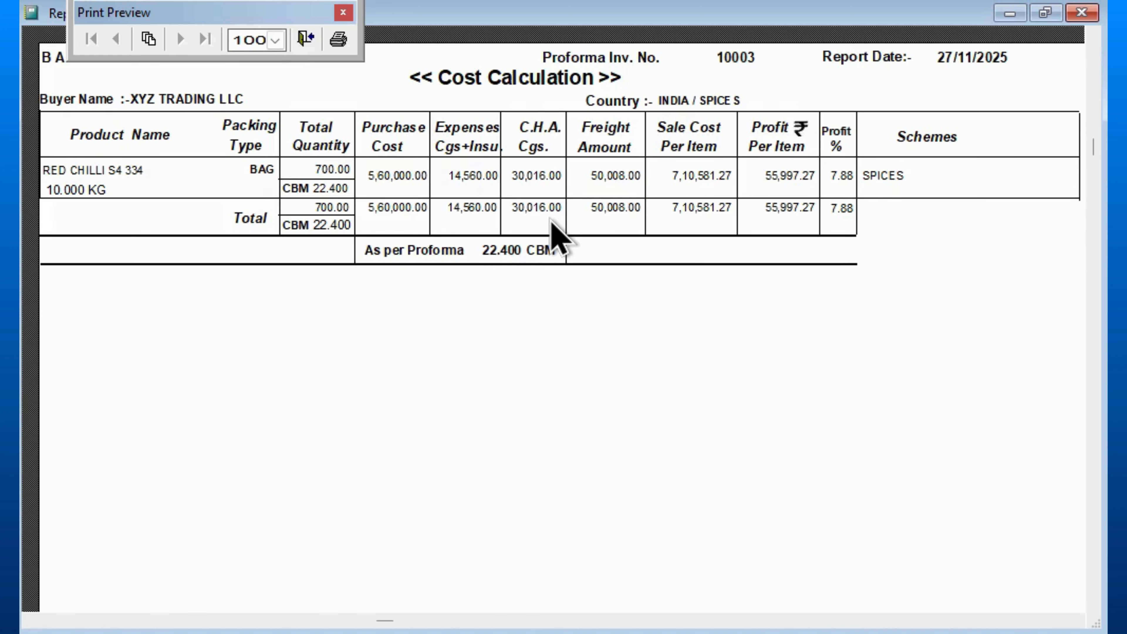
click(1082, 18)
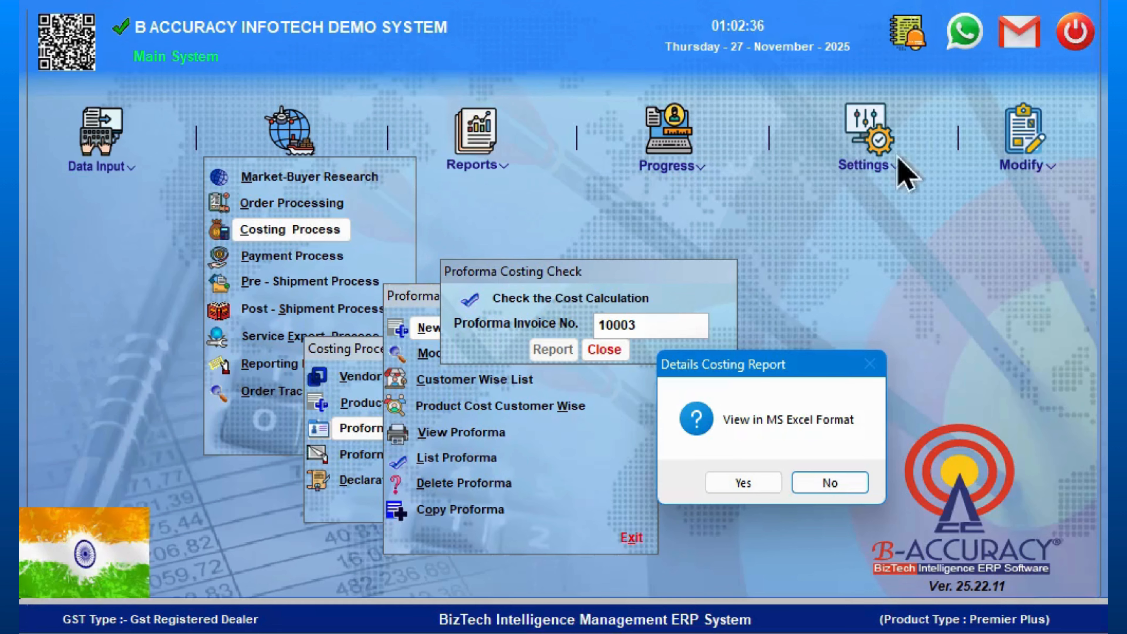
click(821, 483)
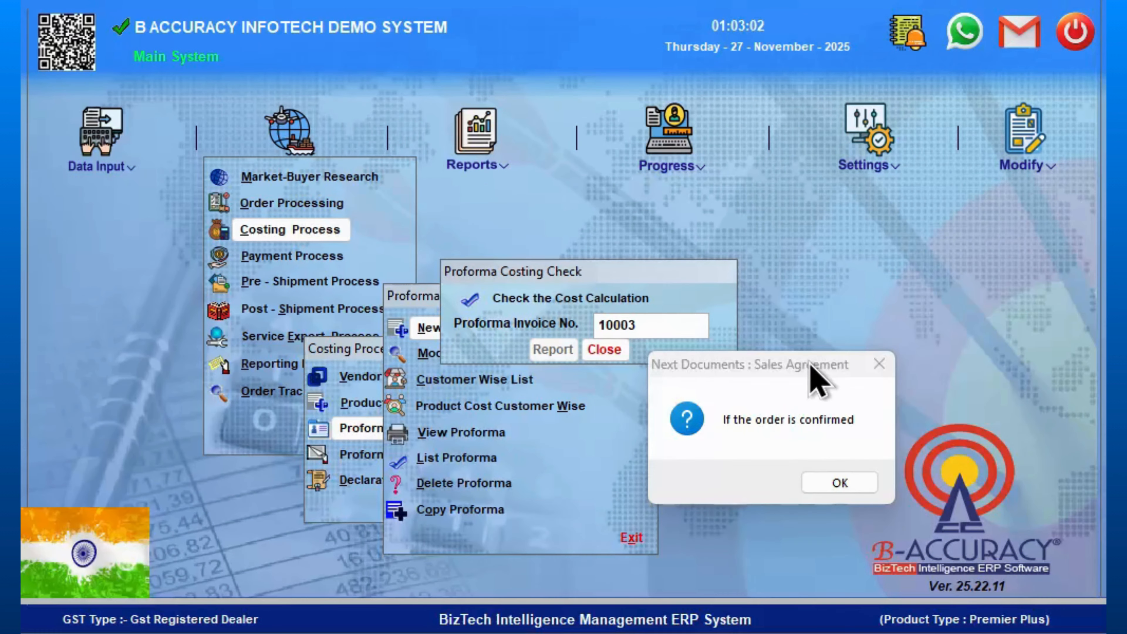
click(811, 365)
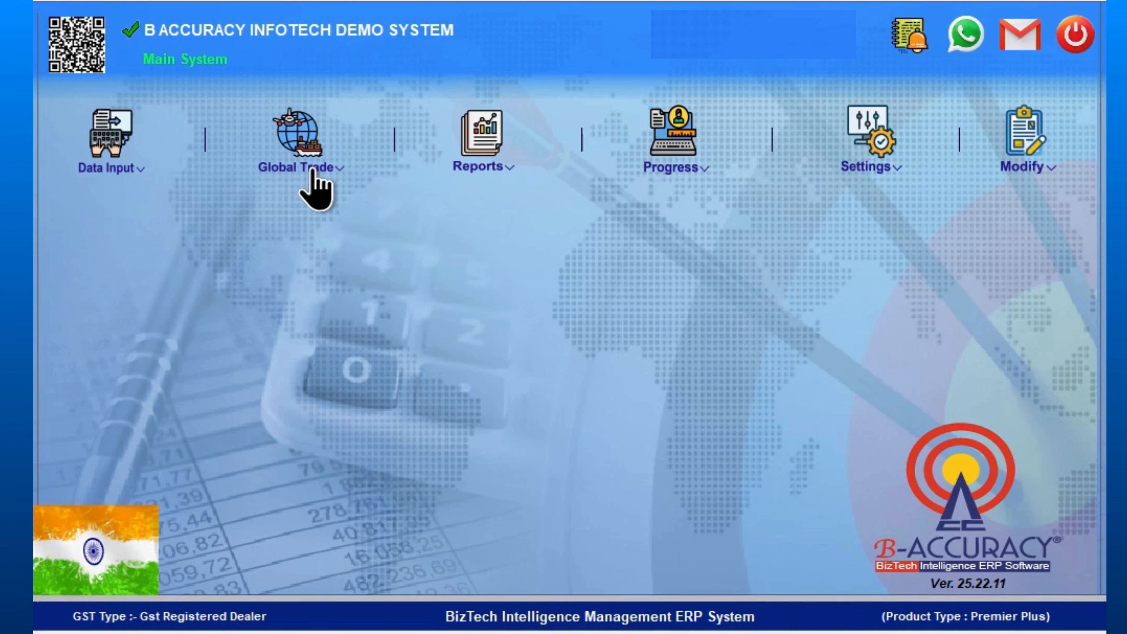
- Start logging out of the system
click(1076, 38)
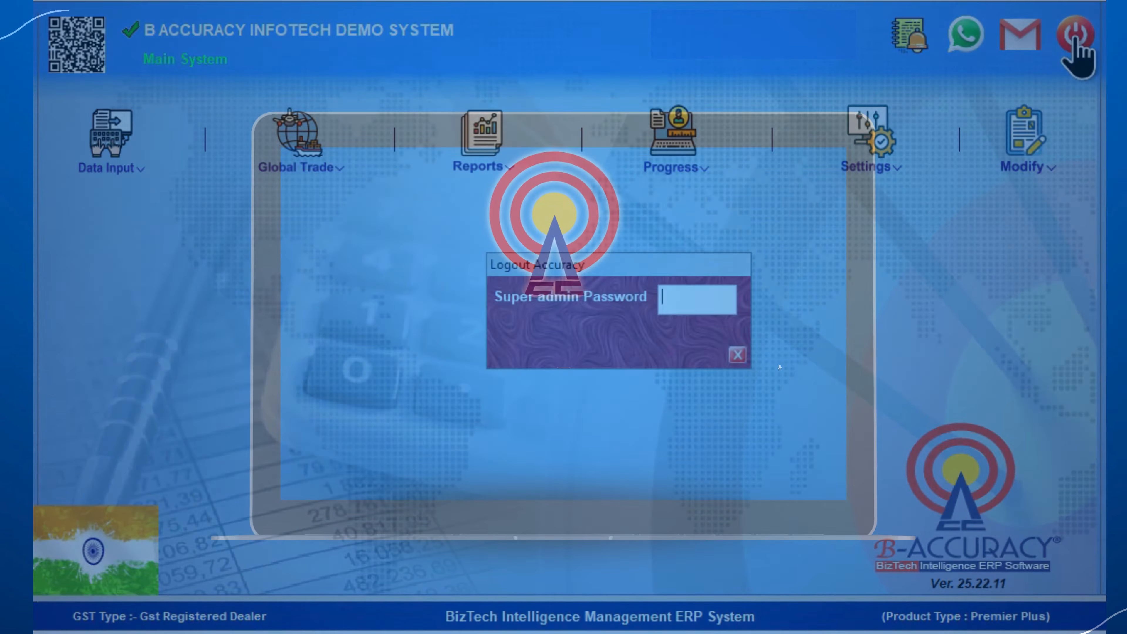